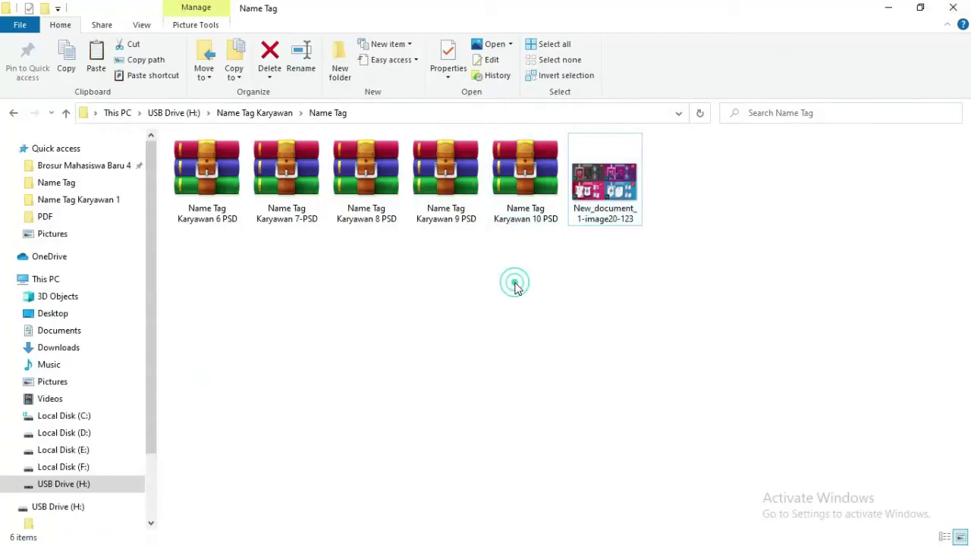
left_click_drag(540, 245, 189, 186)
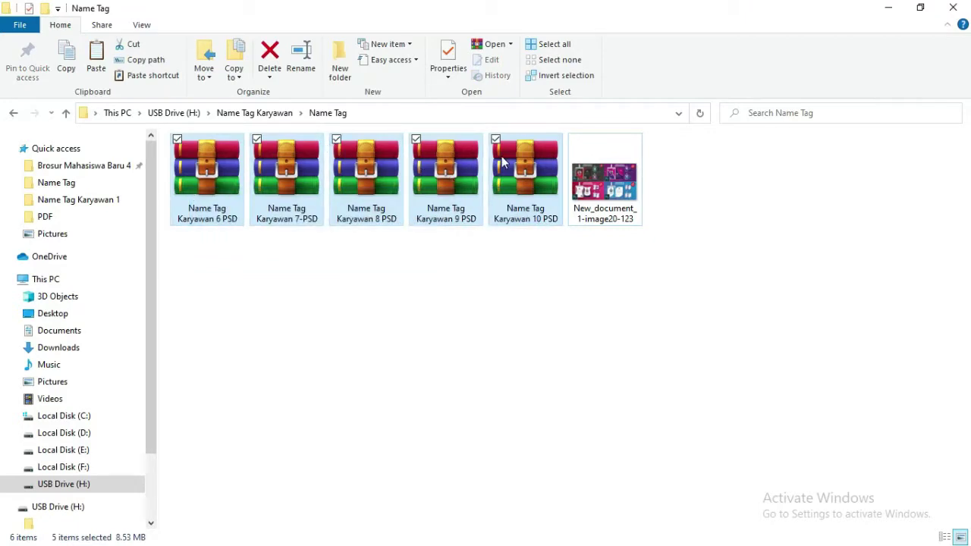
mouse_move(511, 173)
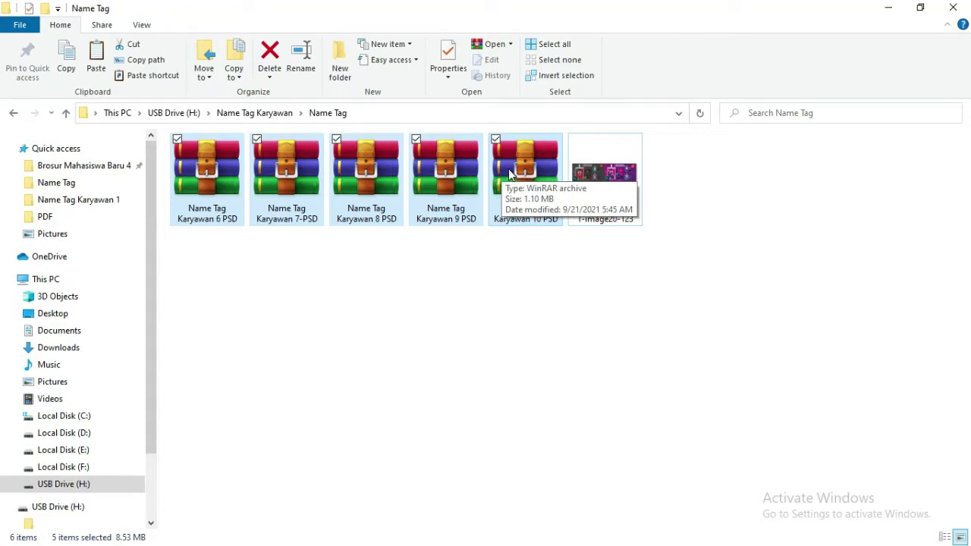
left_click(412, 257)
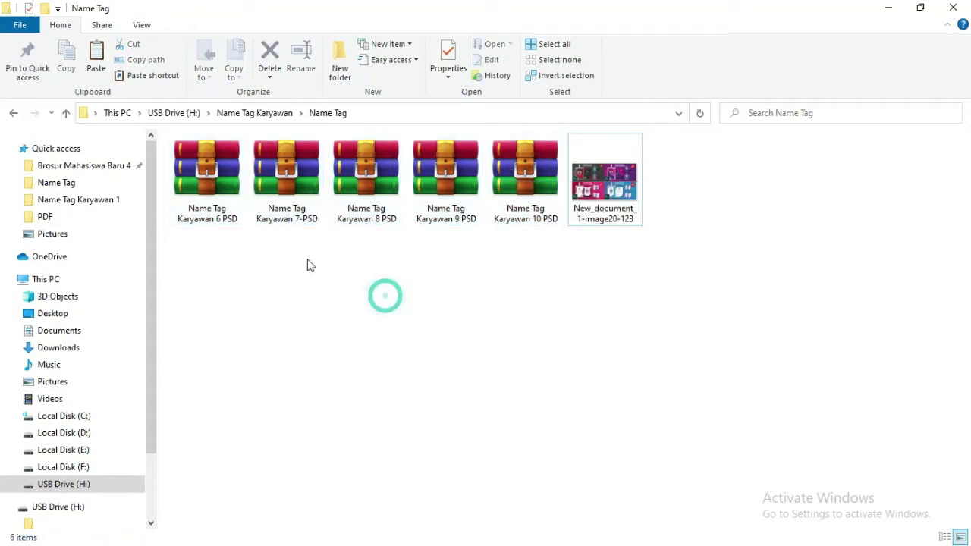
left_click(215, 174)
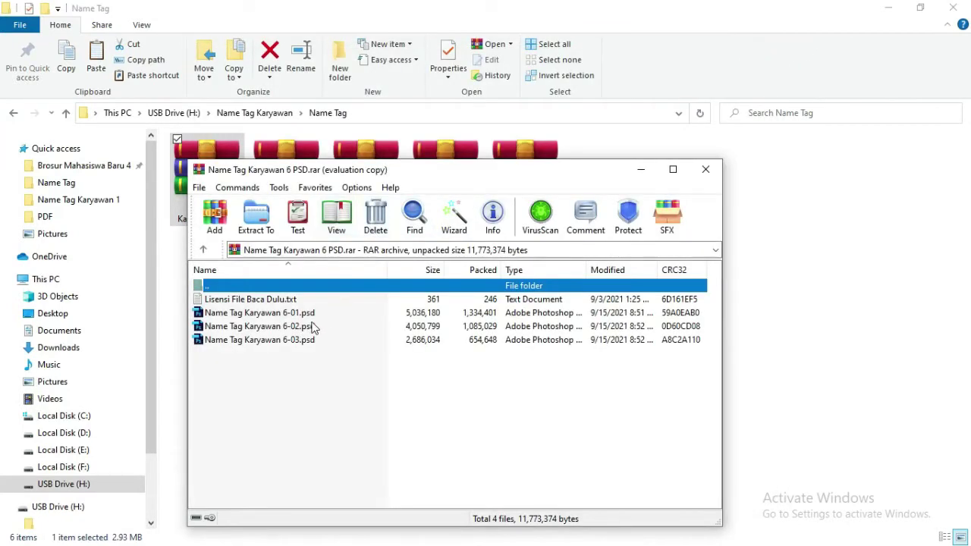
left_click(306, 314)
left_click(298, 341)
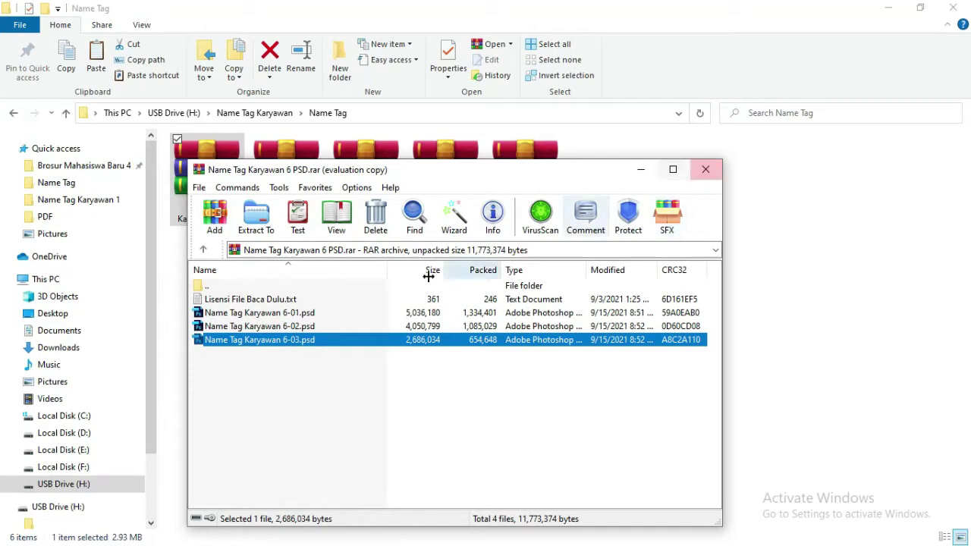
left_click(704, 168)
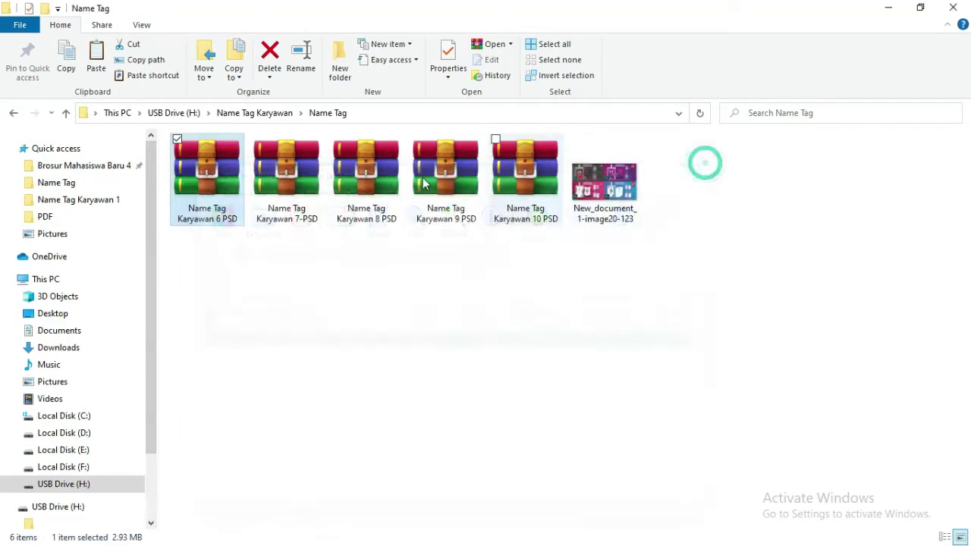
Extract Name Tag Karyawan 6 PSD here, then read the Lisensi license text in Notepad
right_click(190, 165)
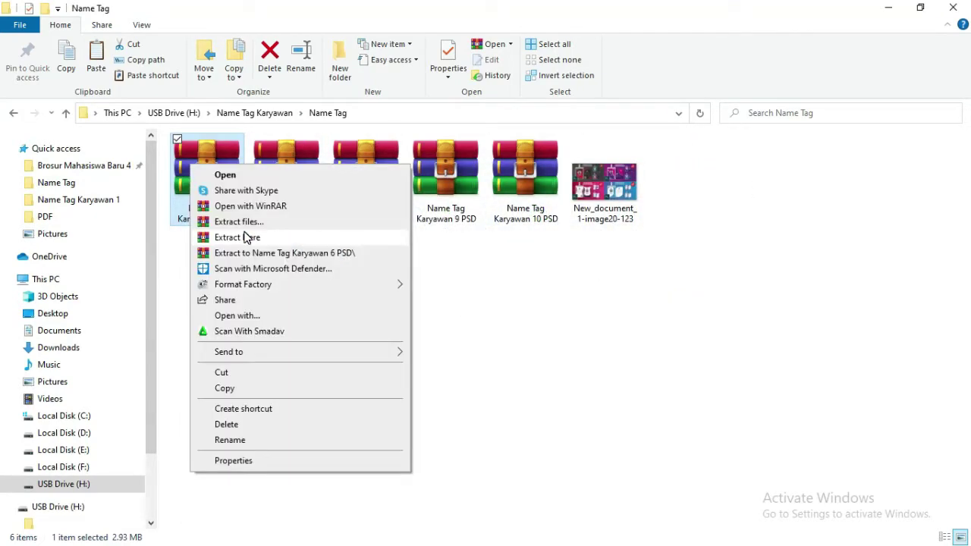
left_click(245, 235)
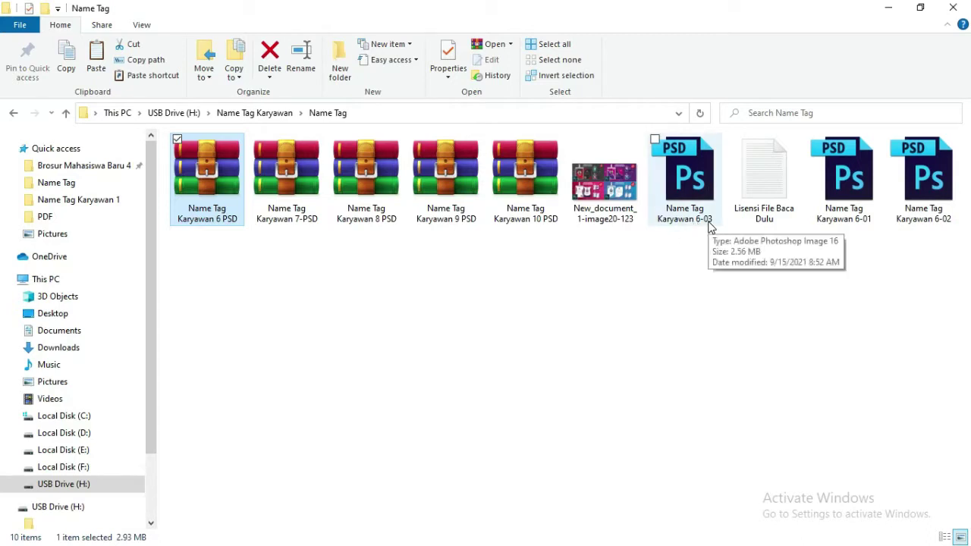
double_click(770, 189)
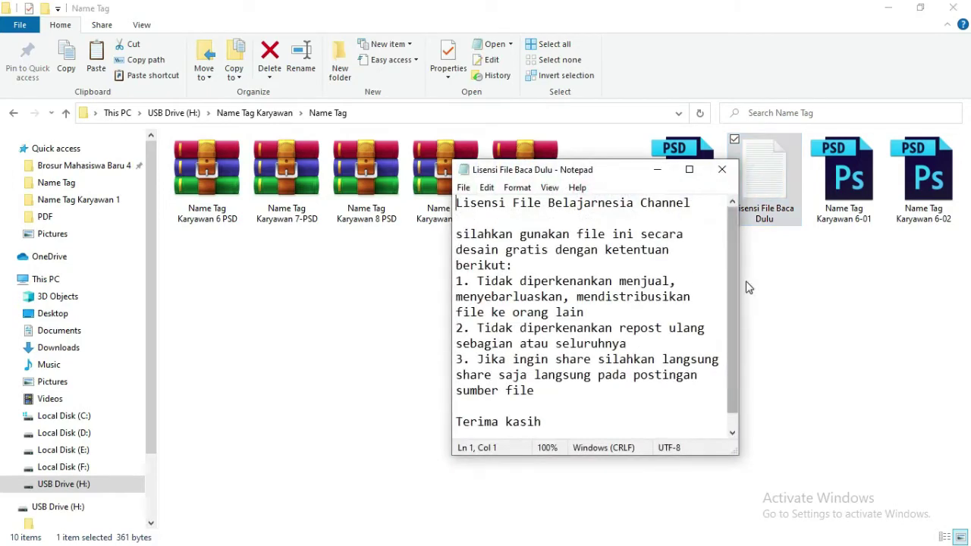
left_click_drag(737, 284, 815, 202)
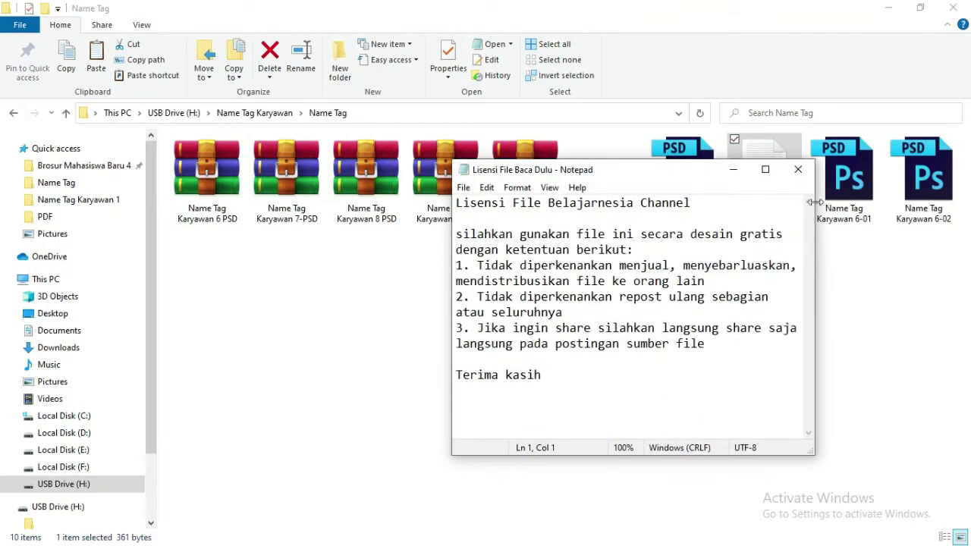
left_click(809, 171)
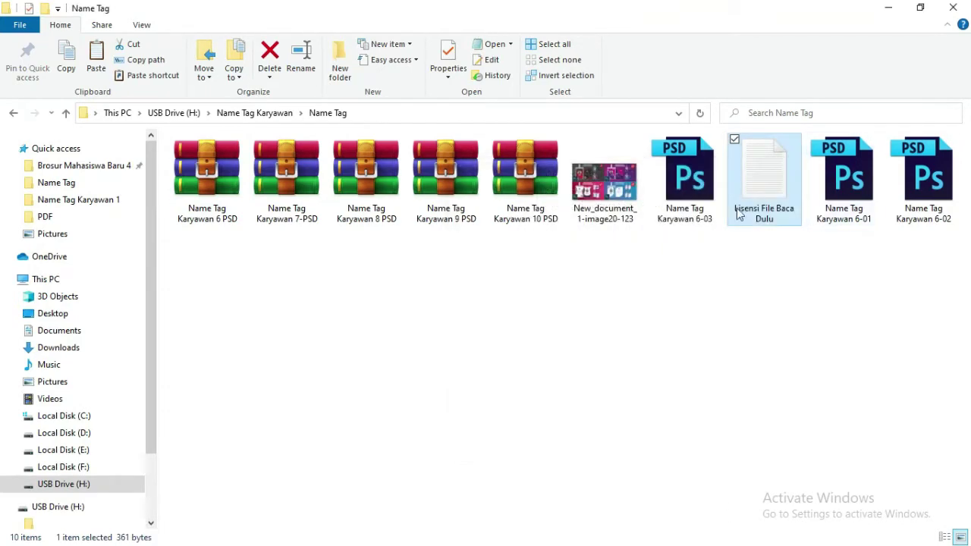
double_click(288, 184)
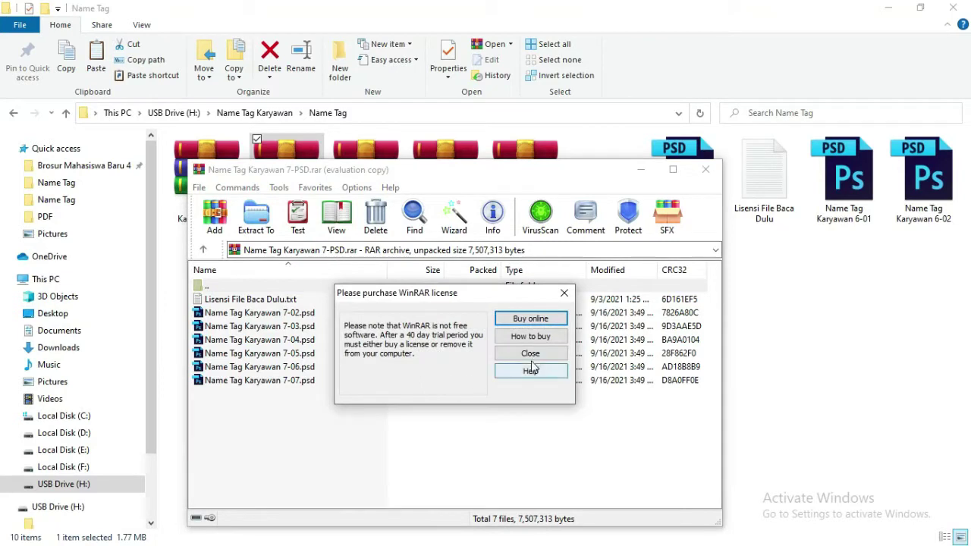
left_click(530, 354)
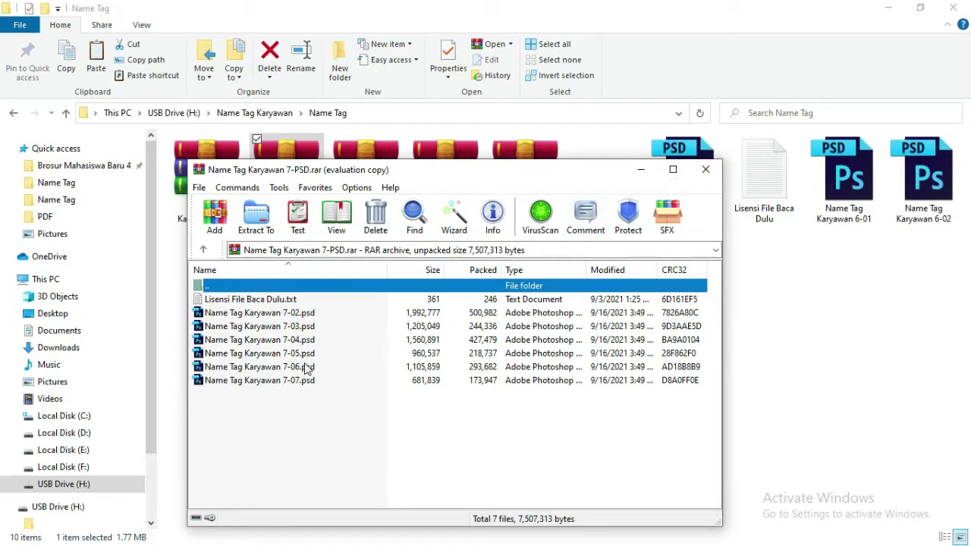
left_click(716, 172)
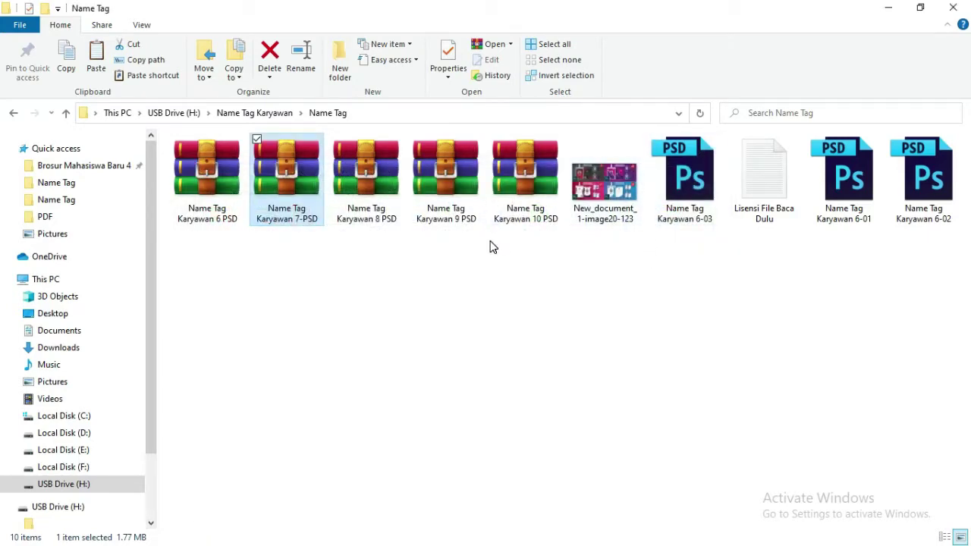
double_click(386, 171)
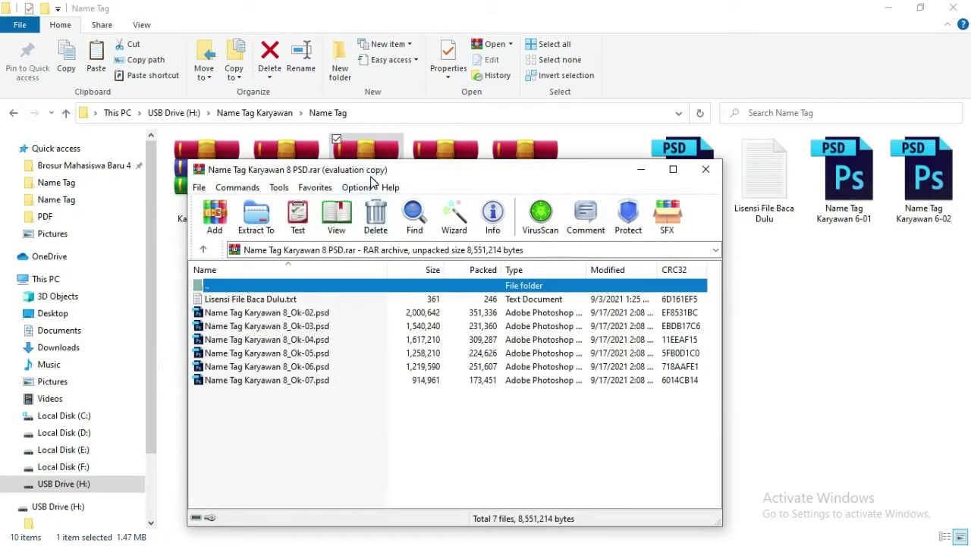
left_click(564, 293)
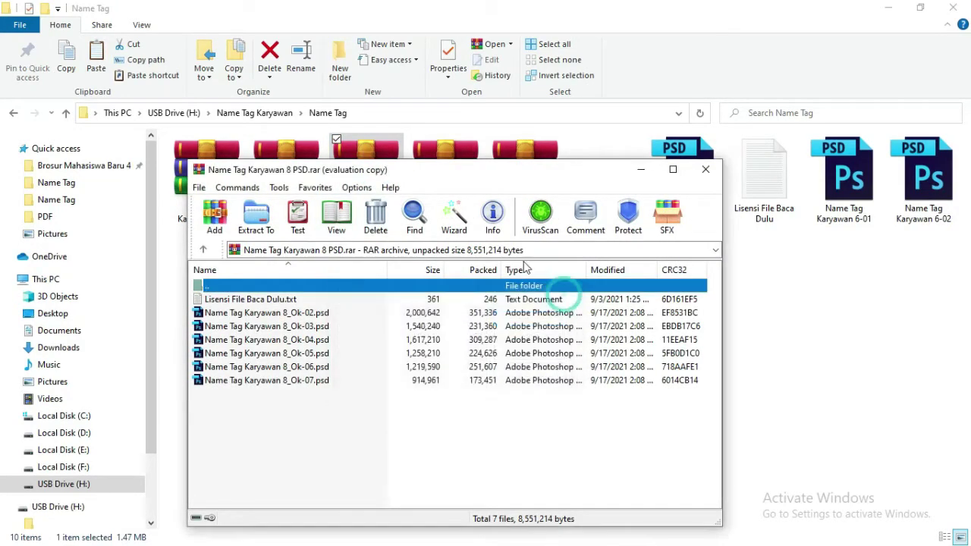
left_click_drag(450, 168, 488, 146)
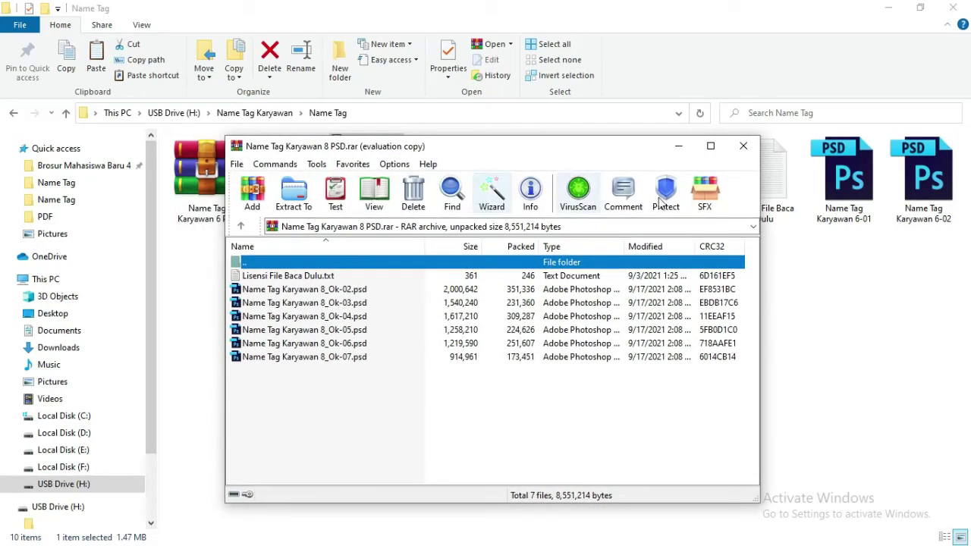
left_click(744, 147)
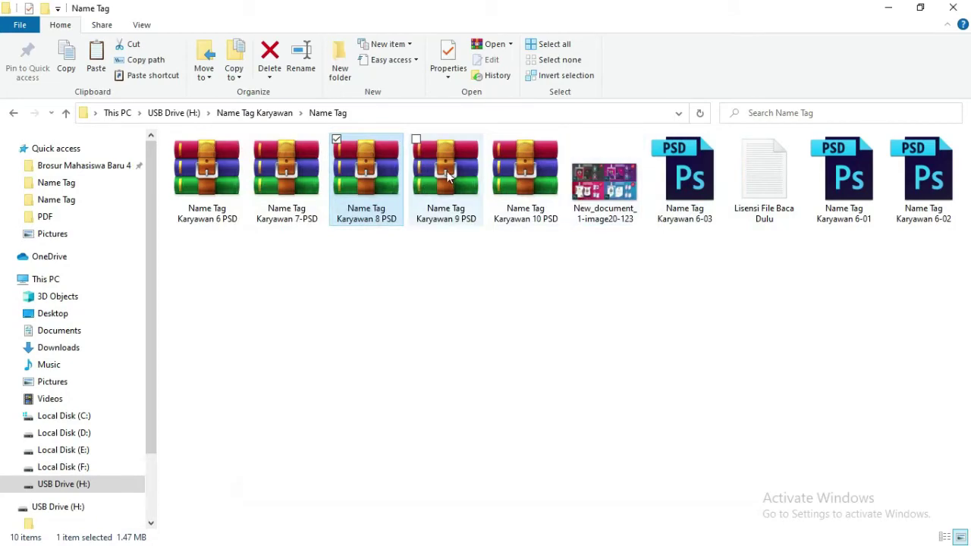
left_click(448, 175)
double_click(448, 174)
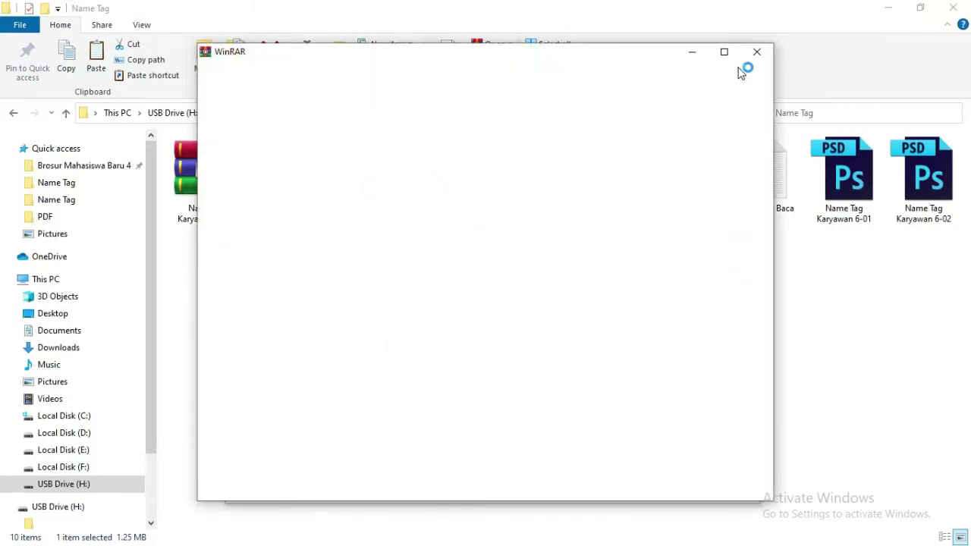
left_click(756, 53)
left_click_drag(605, 154, 586, 144)
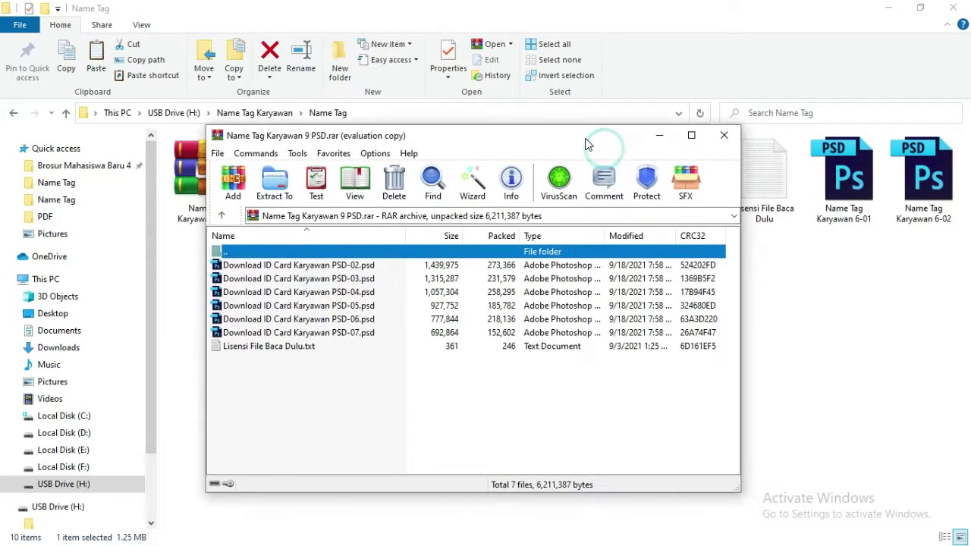
left_click(723, 136)
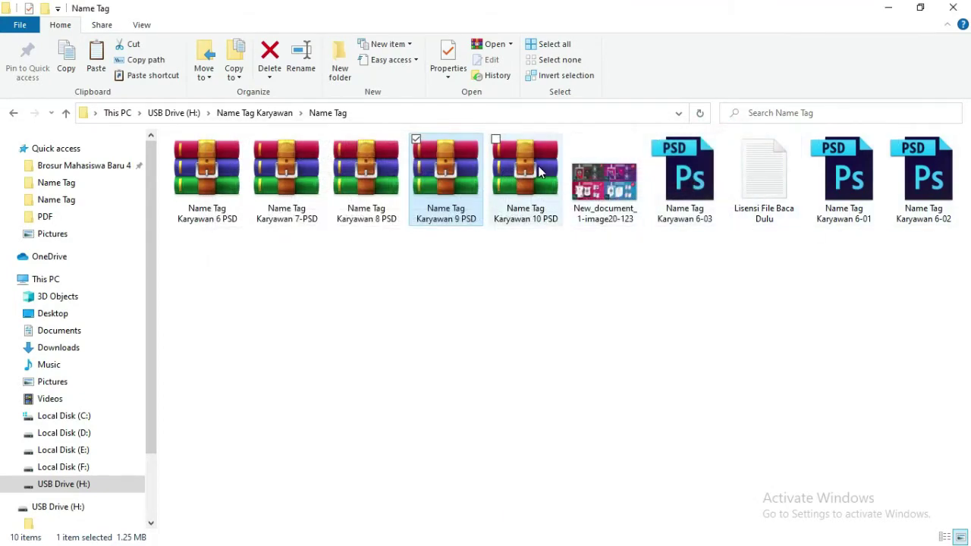
double_click(518, 185)
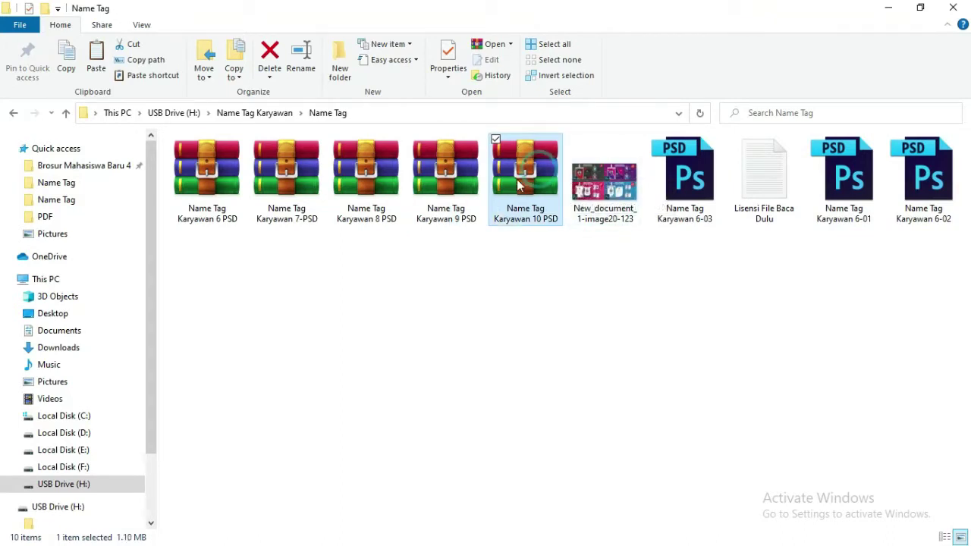
left_click(451, 173)
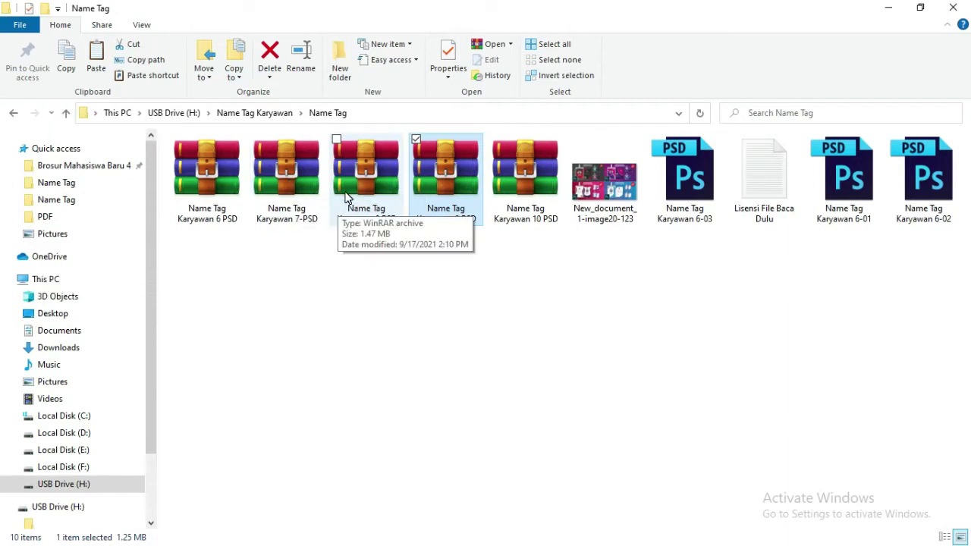
Extract Name Tag Karyawan 8 PSD here, overwriting duplicates with Yes to All
left_click(363, 176)
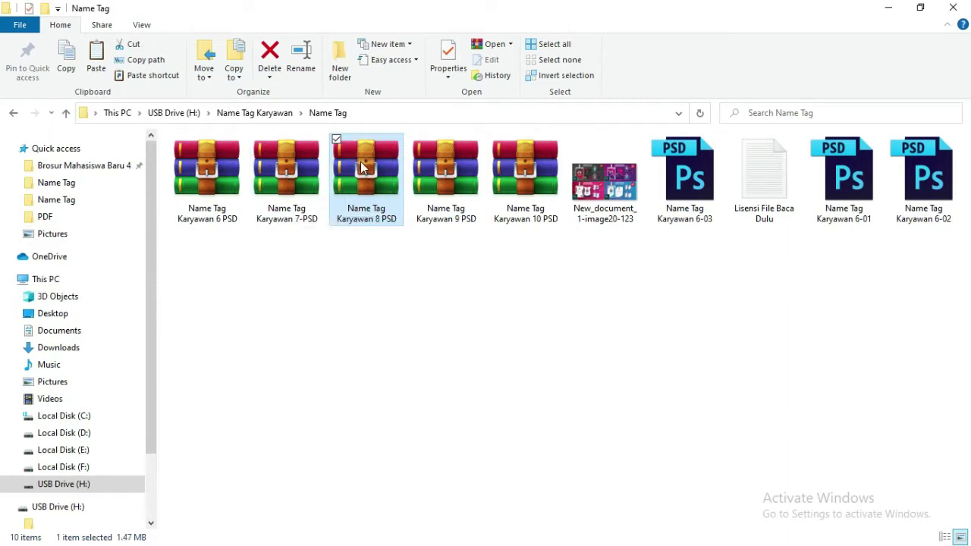
right_click(362, 168)
left_click(402, 235)
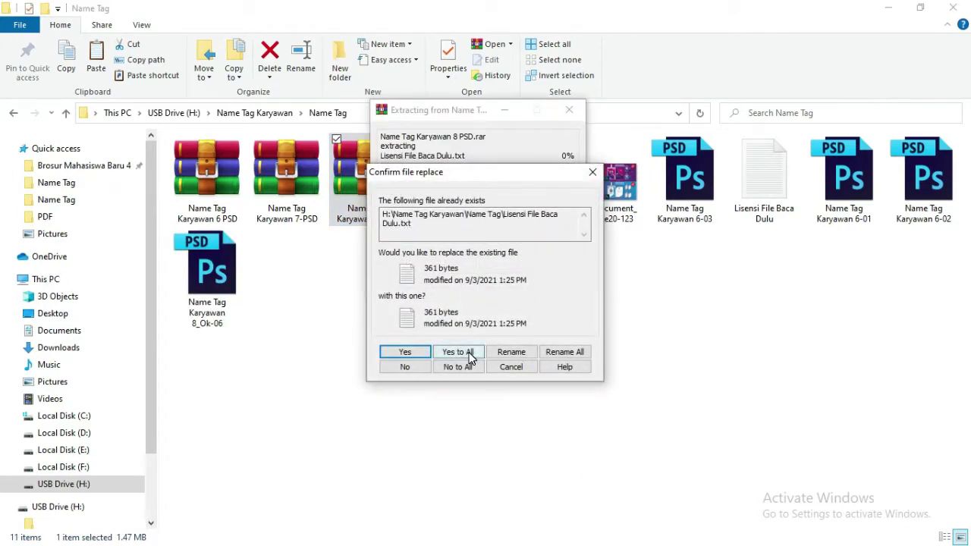
left_click(458, 352)
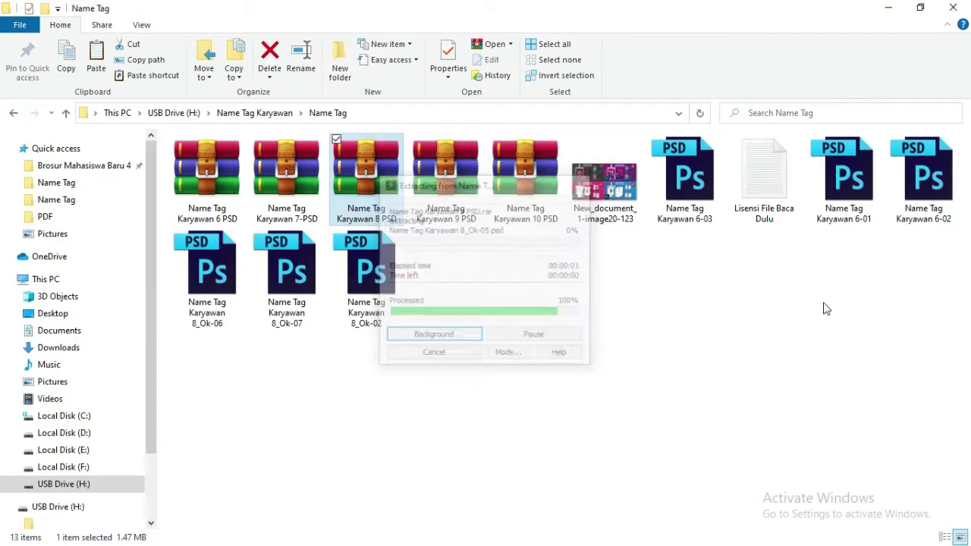
Open the Karyawan 6-01, 6-02 and 6-03 PSDs together in Photoshop
left_click(696, 185)
left_click(853, 182, "ctrl")
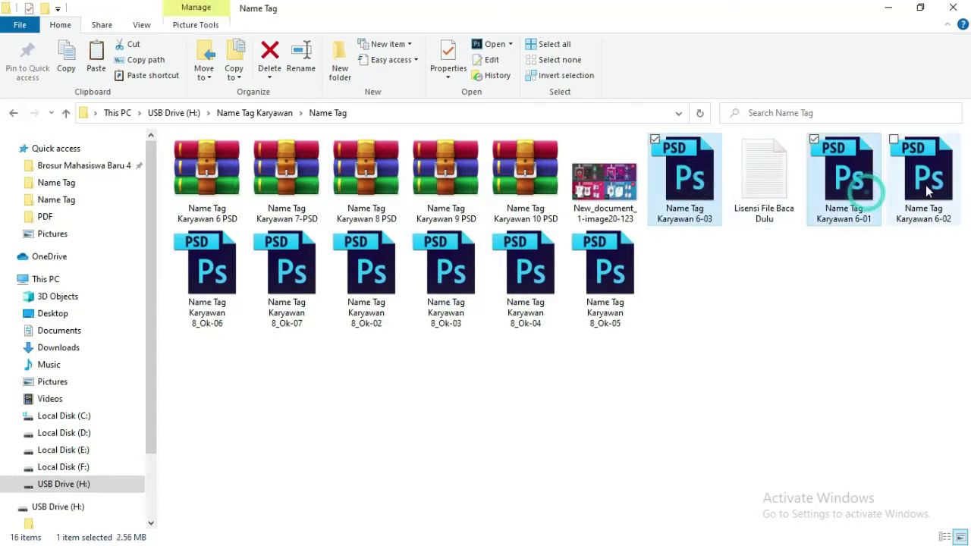
left_click(926, 185, "ctrl")
right_click(925, 186)
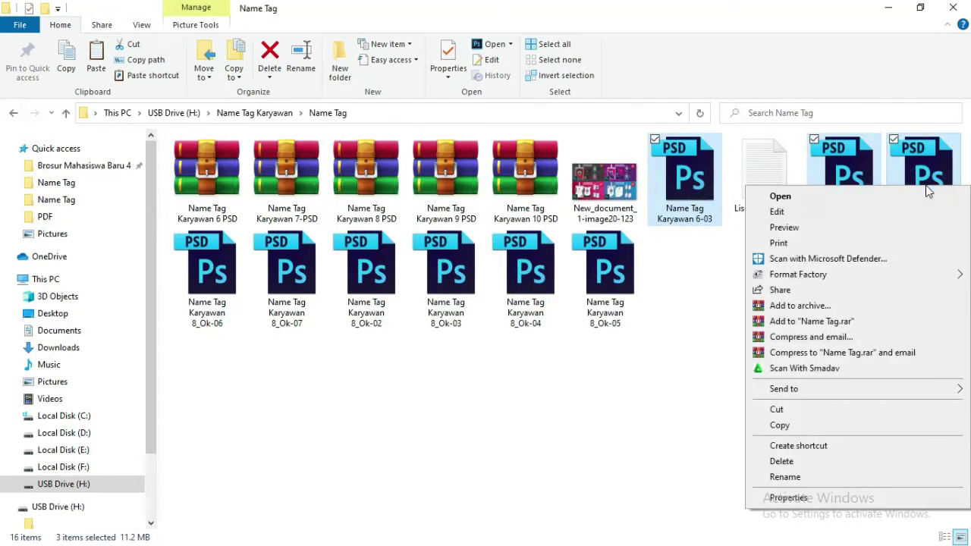
left_click(887, 197)
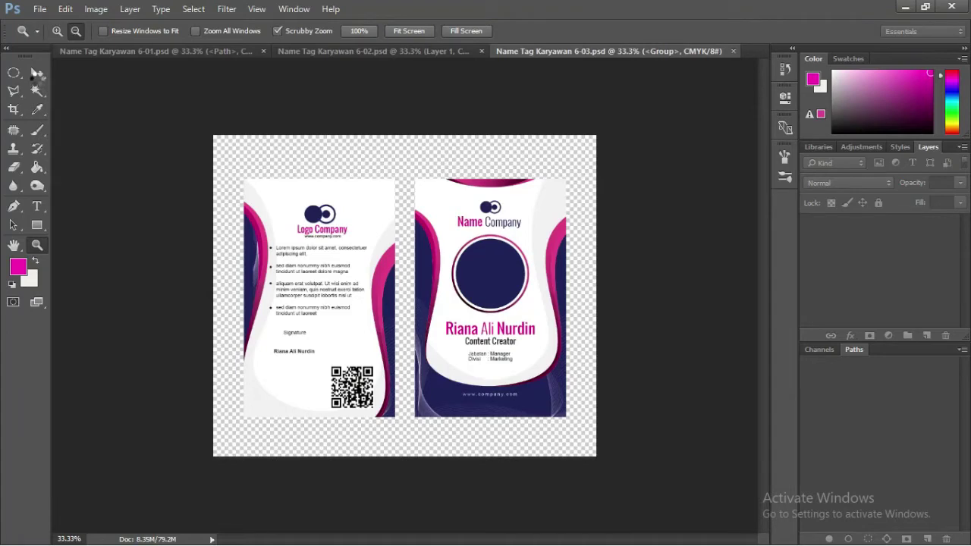
Bring up the red-and-navy 6-01 document and inspect the right card's curved shapes
left_click(37, 74)
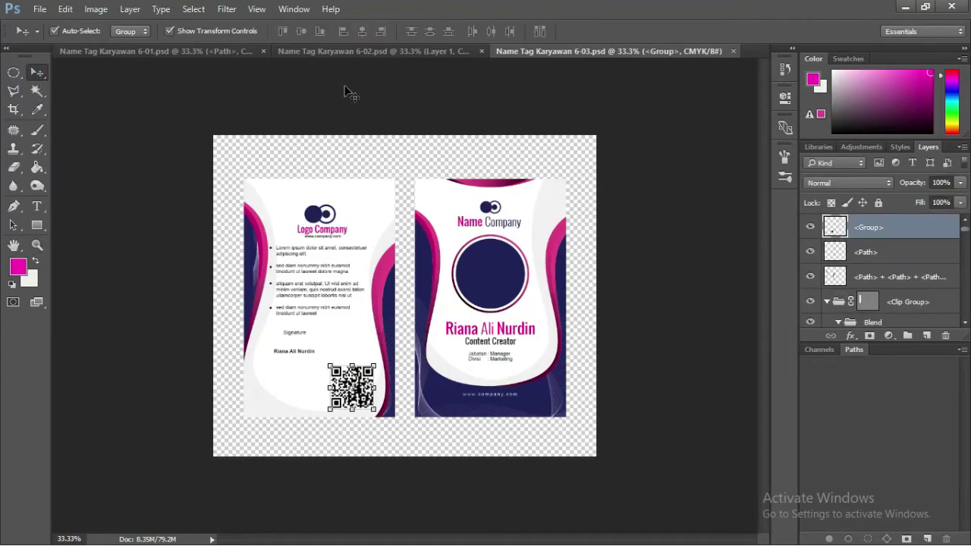
left_click(403, 50)
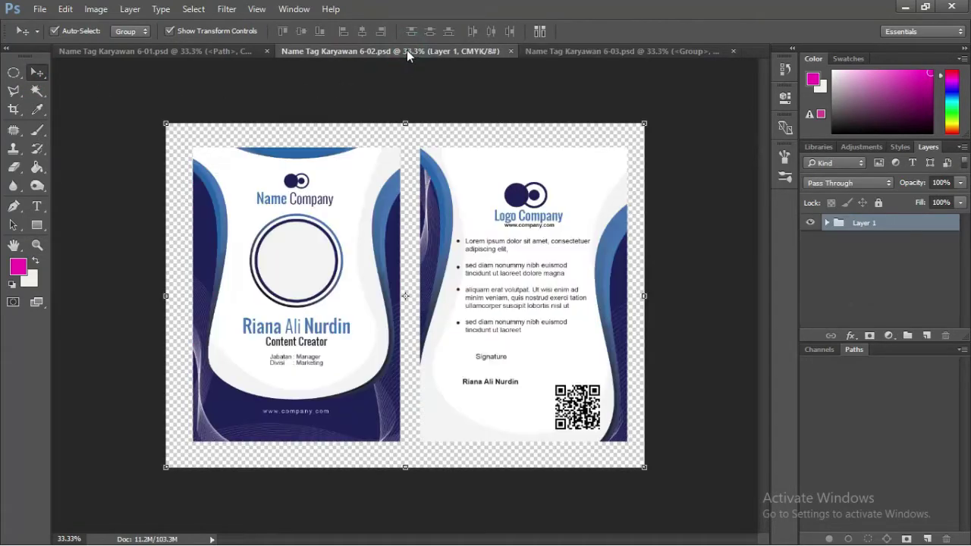
left_click(232, 53)
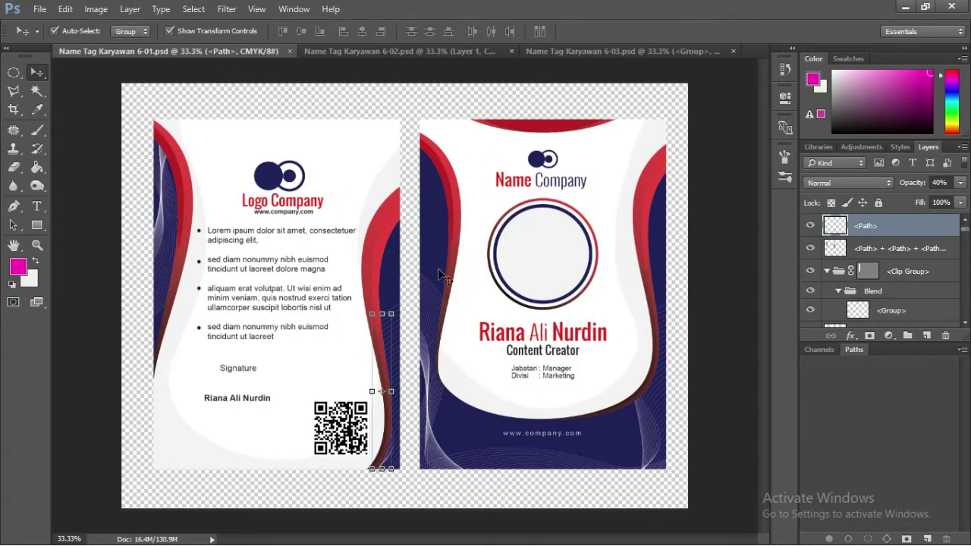
left_click(432, 298)
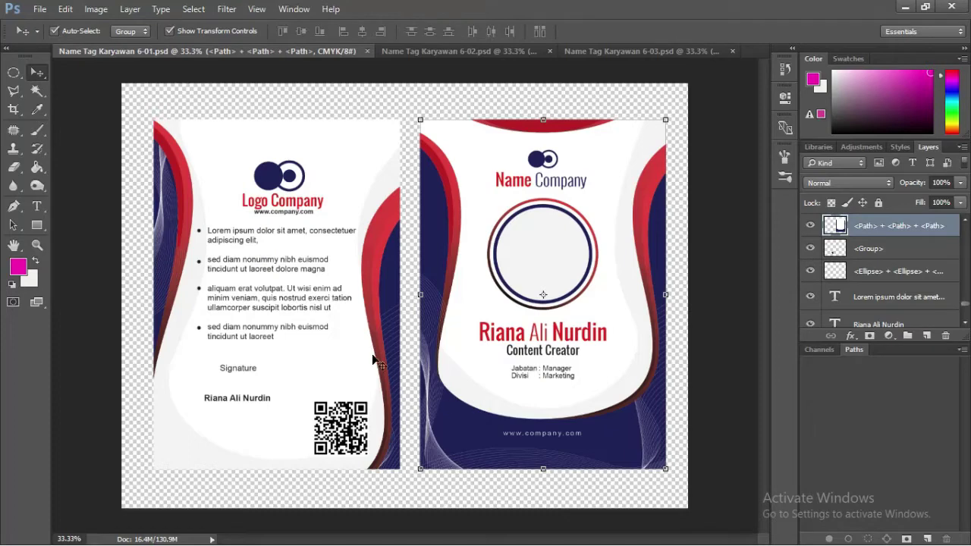
left_click(707, 173)
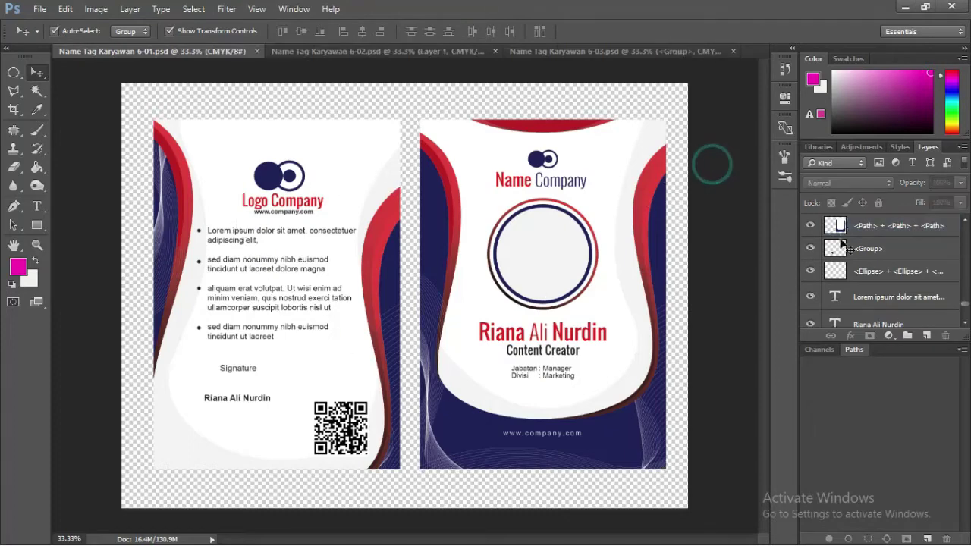
Float the Layers panel out of the dock and make it taller
scroll(865, 261, "down", 2)
scroll(876, 270, "down", 2)
scroll(878, 272, "down", 2)
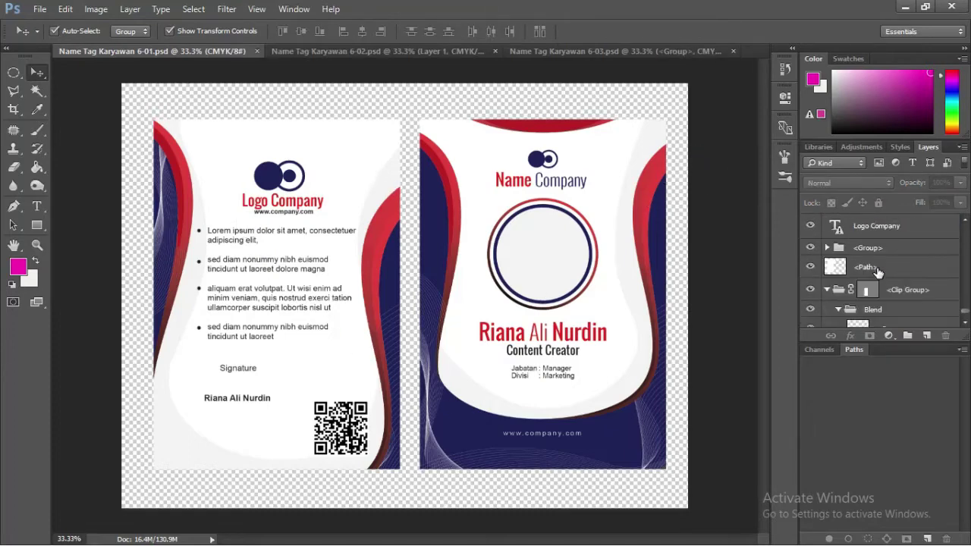
scroll(878, 275, "down", 2)
scroll(878, 279, "up", 4)
scroll(878, 279, "up", 2)
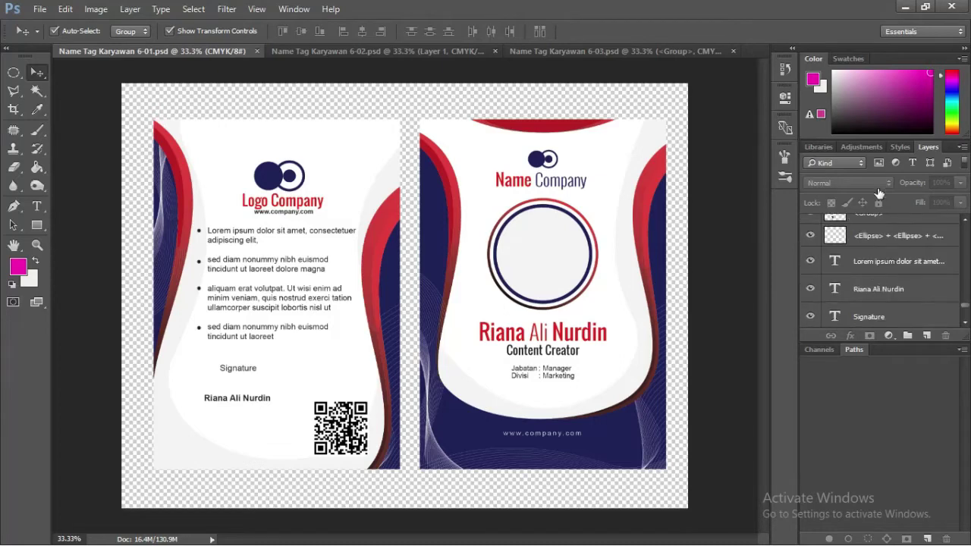
left_click_drag(927, 147, 806, 135)
left_click_drag(713, 112, 700, 109)
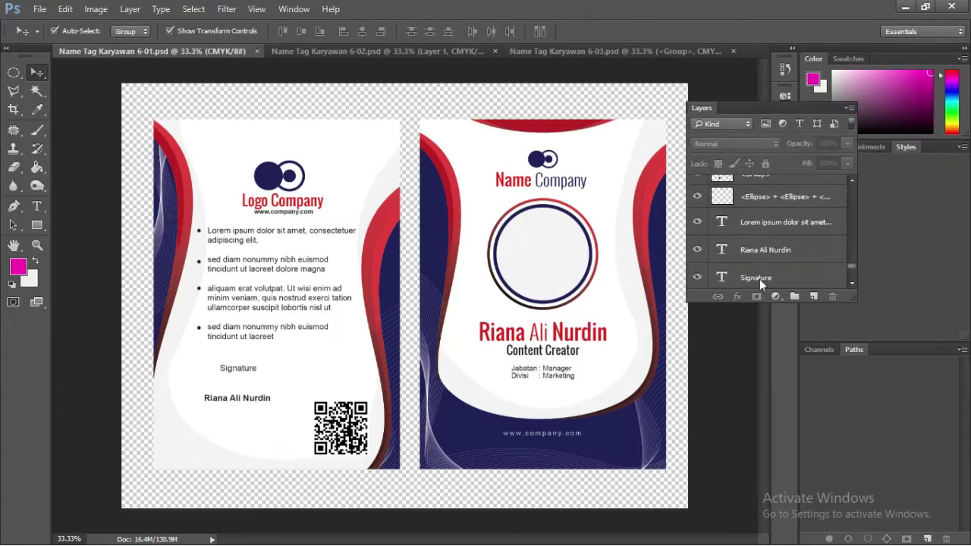
left_click_drag(759, 292, 760, 447)
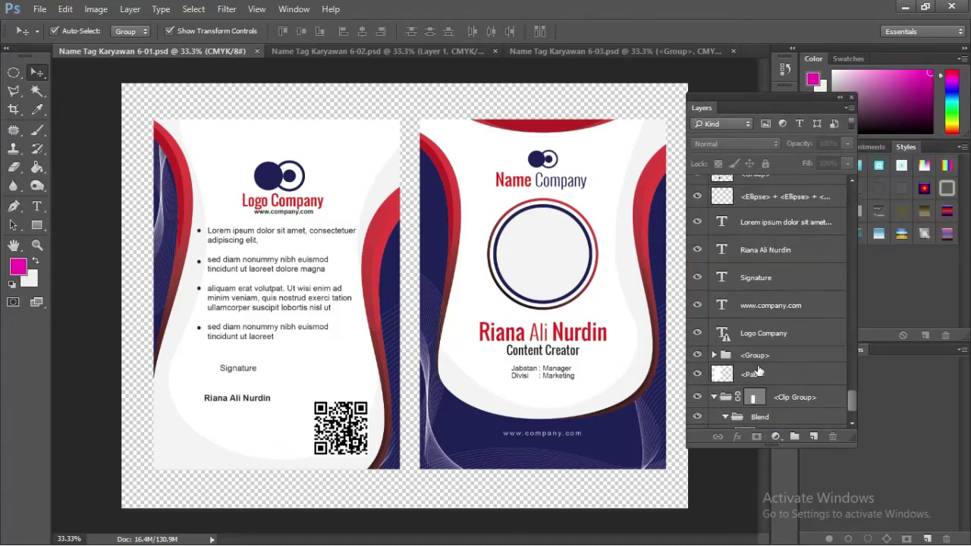
left_click(852, 427)
left_click_drag(855, 405, 855, 410)
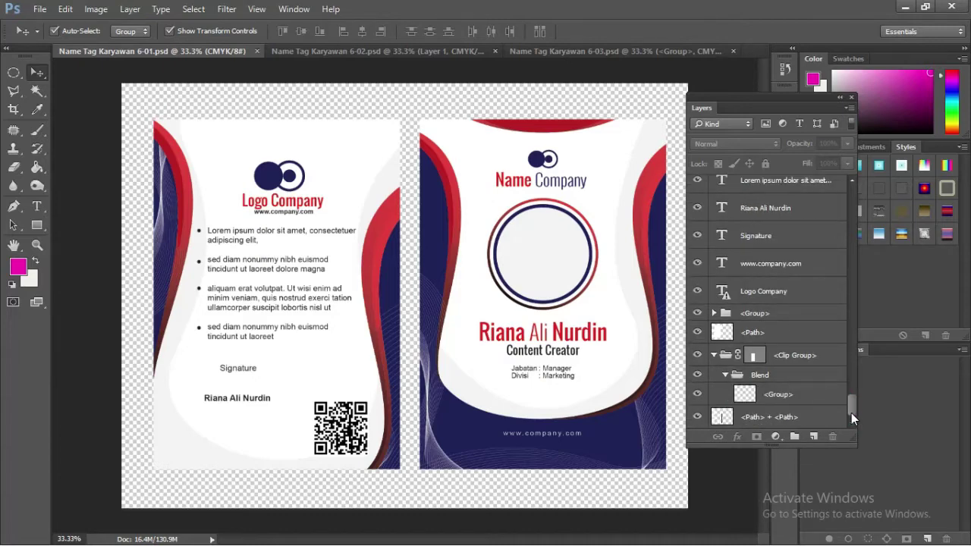
left_click_drag(852, 413, 840, 199)
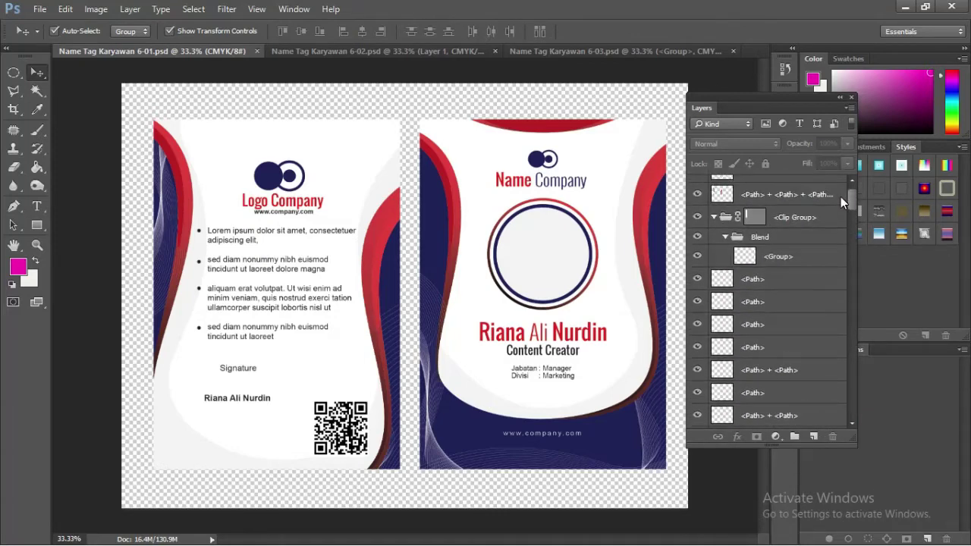
Collapse the Blend and Clip Group folders, then select Logo Company text and photo frame
left_click(725, 251)
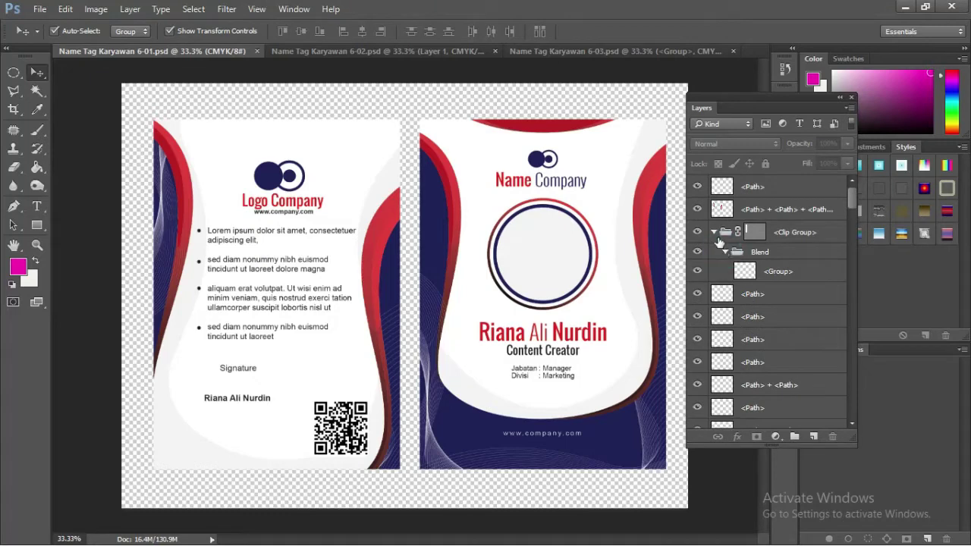
left_click(715, 233)
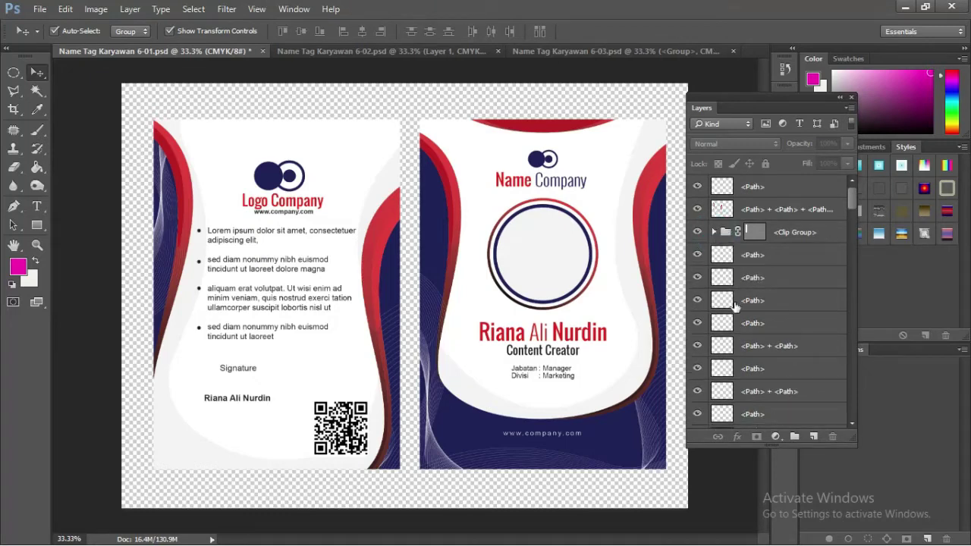
left_click(273, 201)
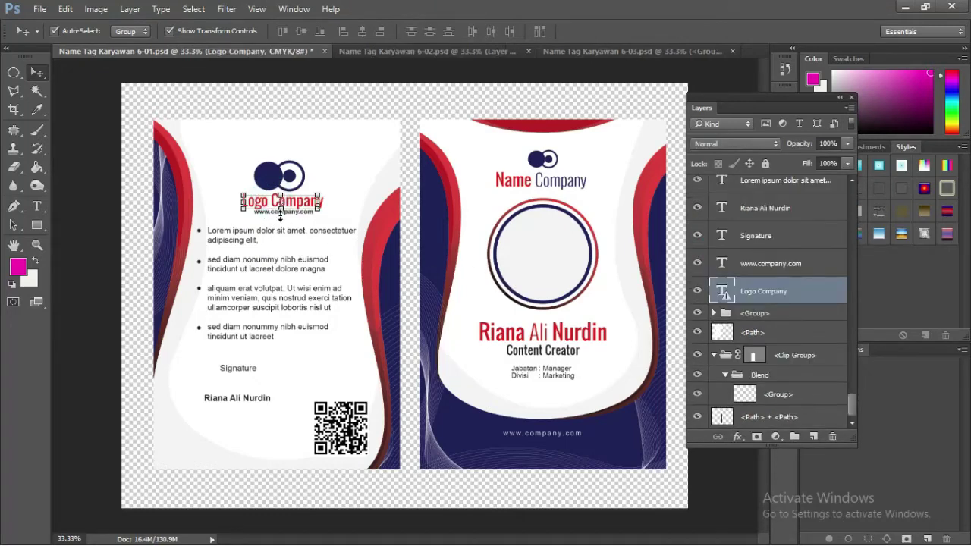
left_click(541, 235)
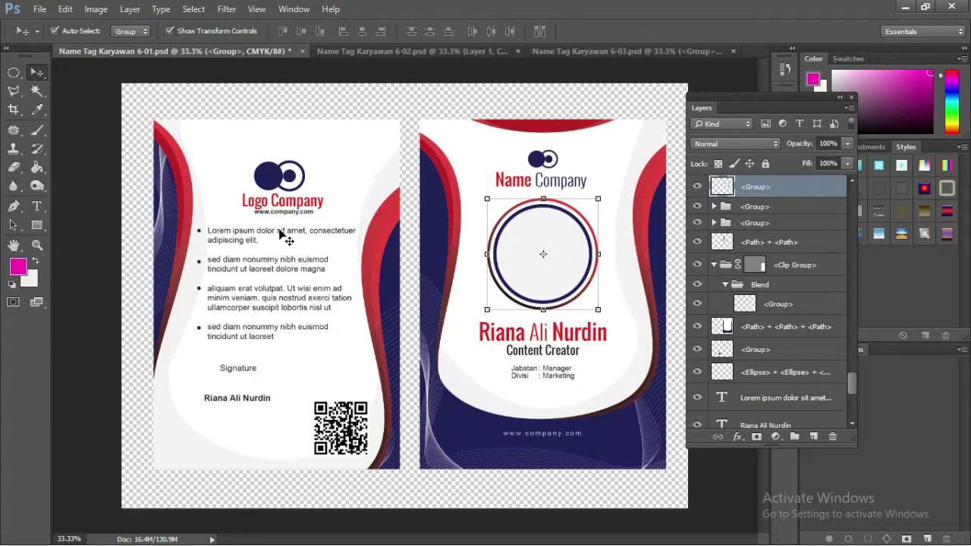
left_click(277, 203)
Zoom in on the left card's text and dock the Layers panel back
key("z")
left_click_drag(354, 243, 363, 243)
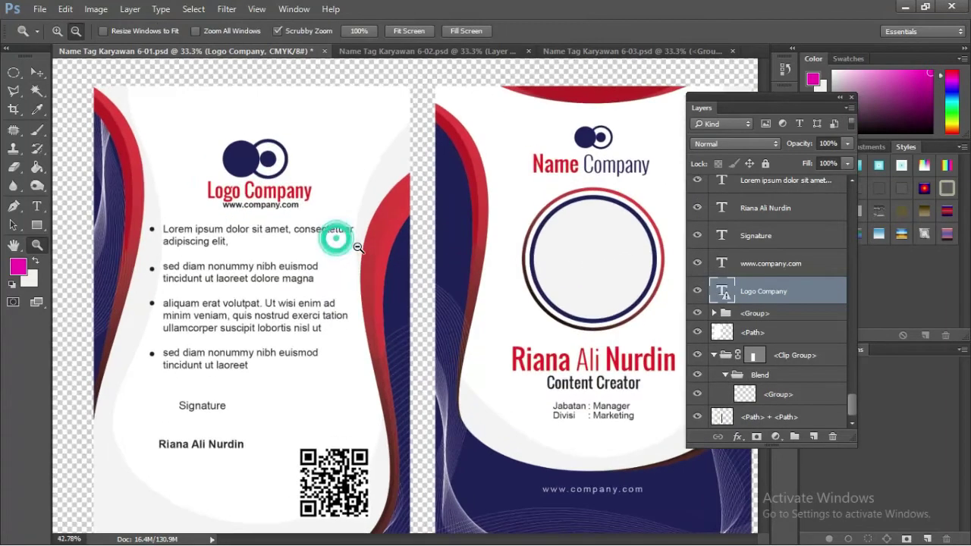
mouse_move(771, 100)
left_mouse_down()
mouse_move(799, 101)
mouse_move(844, 149)
left_mouse_up()
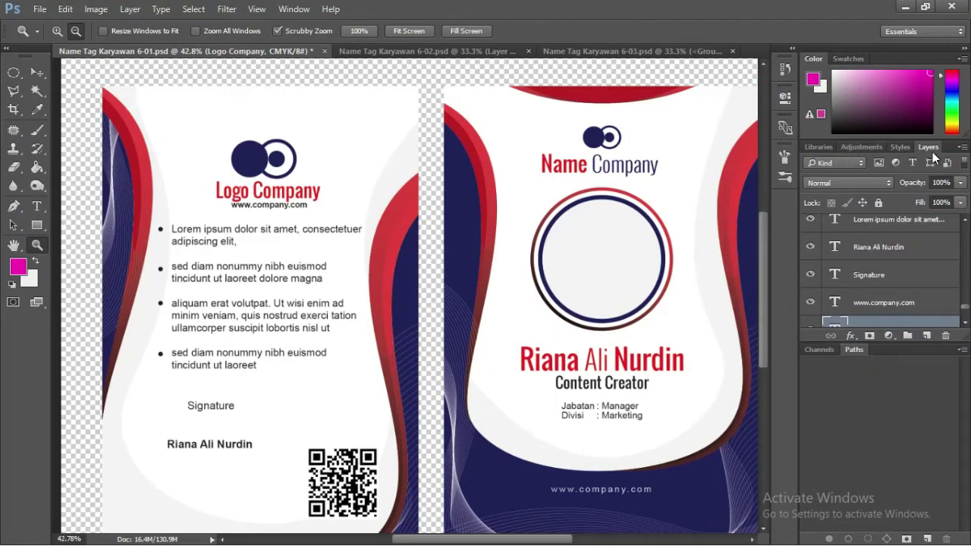
left_click_drag(932, 152, 812, 145)
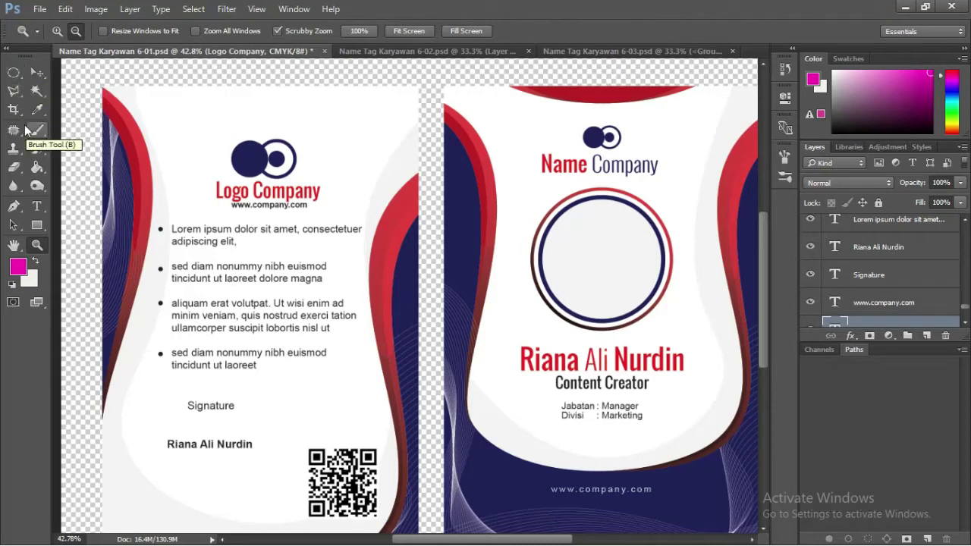
Select all of the Logo Company heading text, then return to the Move tool
left_click(36, 208)
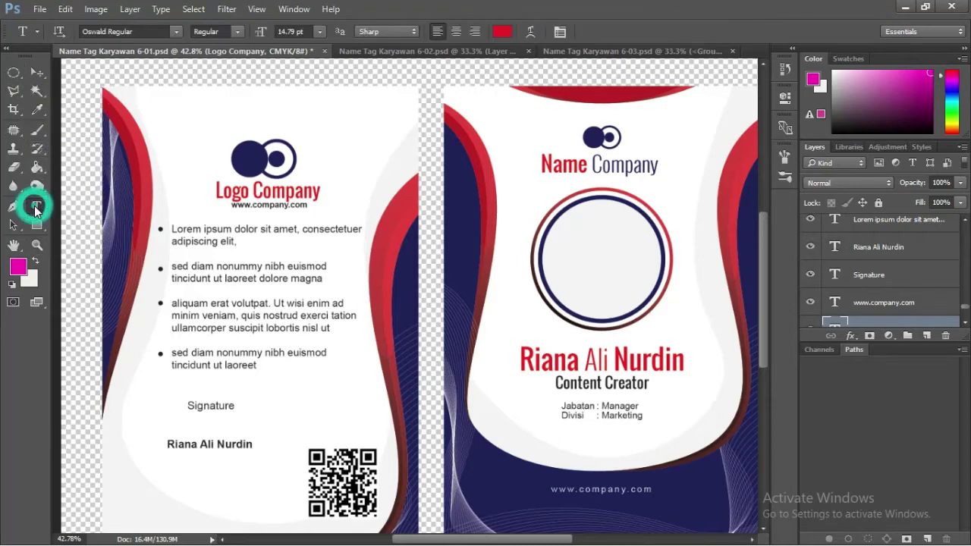
left_click(252, 194)
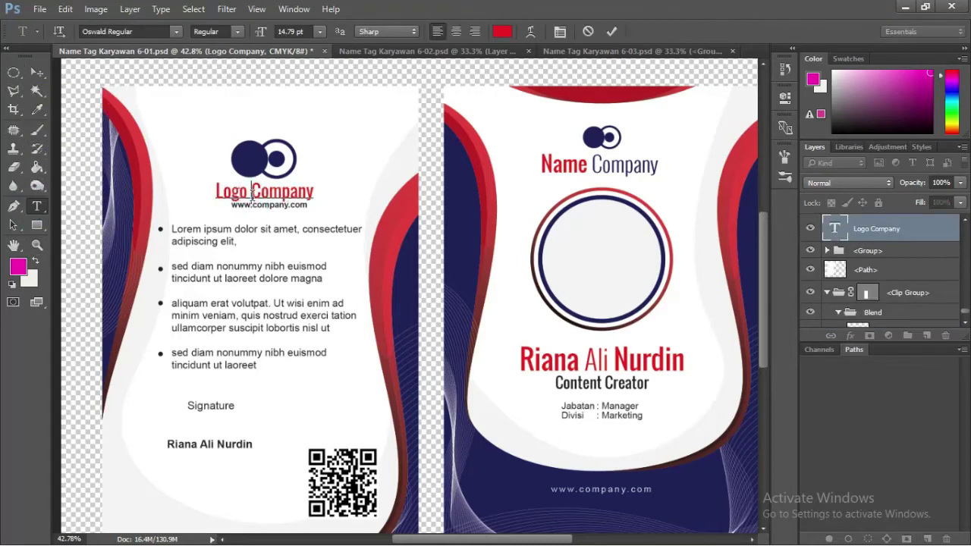
key("ctrl+a")
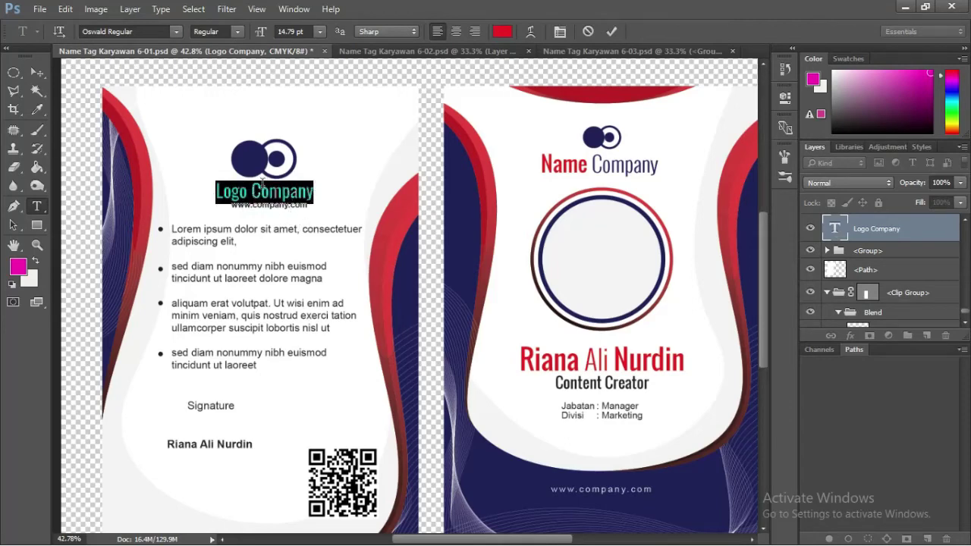
left_click(36, 72)
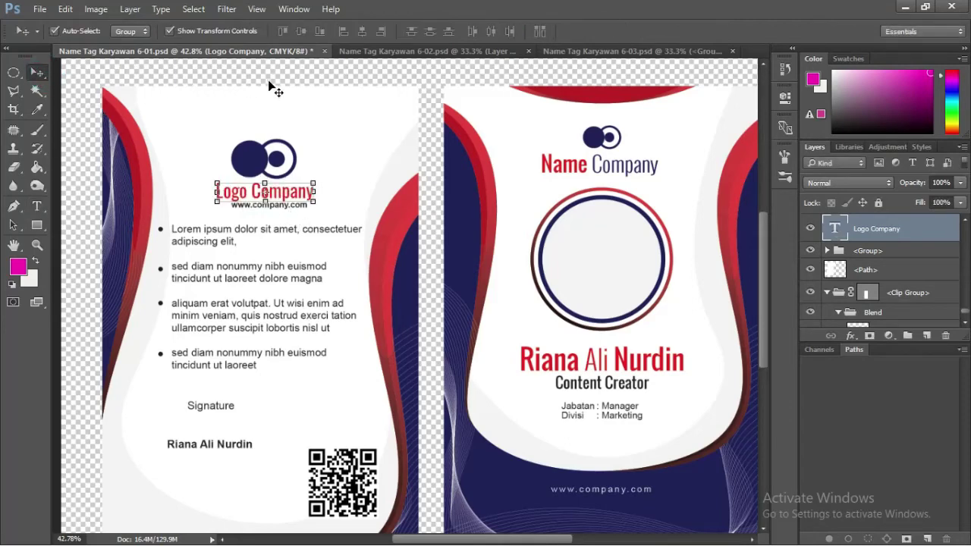
Select the logo circles, the Lorem ipsum bullet text and the QR code group
left_click(258, 163)
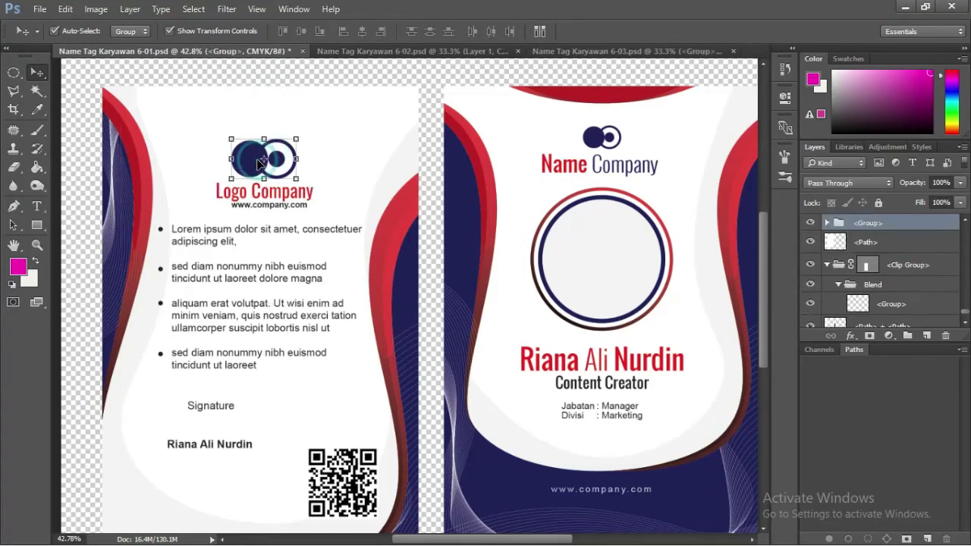
left_click(260, 234)
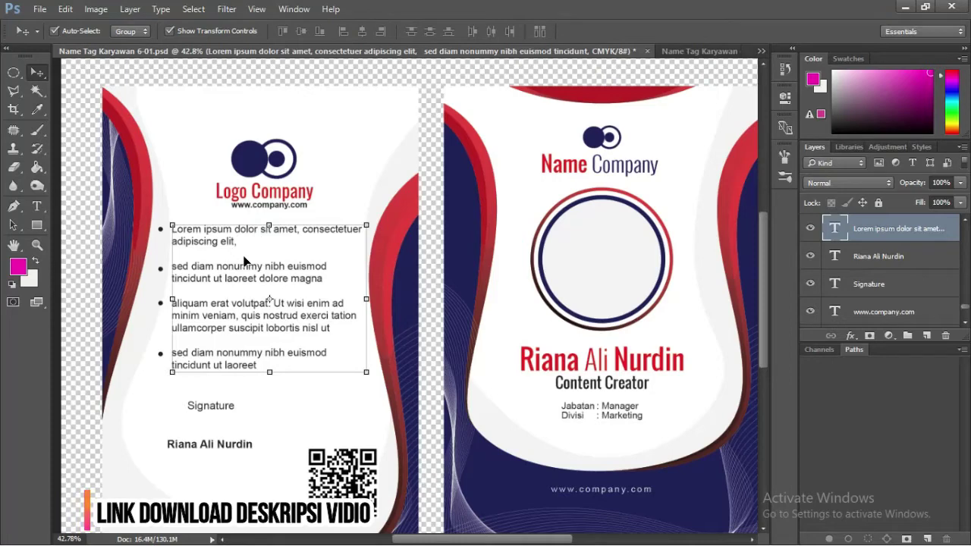
scroll(281, 273, "down", 3)
scroll(307, 298, "down", 1)
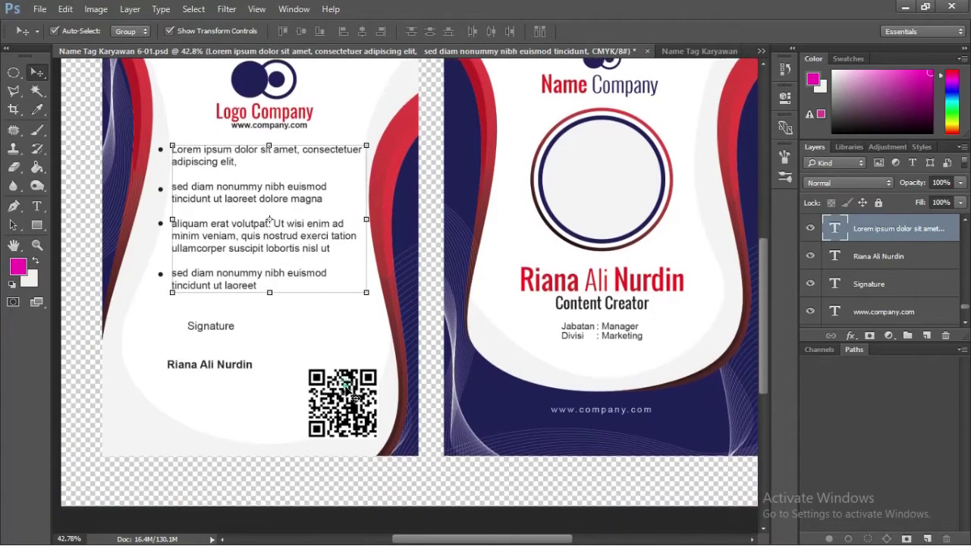
left_click(341, 402)
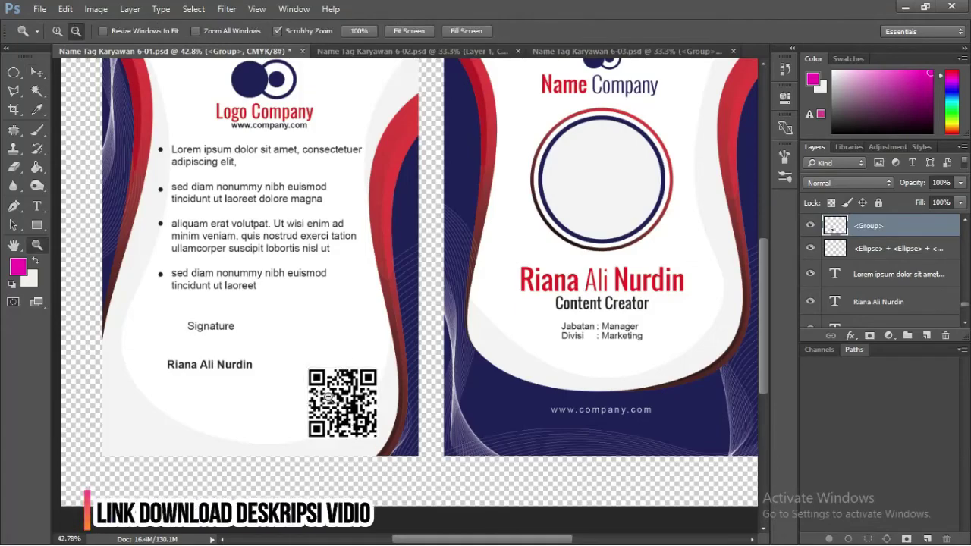
key("z")
mouse_move(342, 406)
left_mouse_down()
mouse_move(402, 416)
mouse_move(343, 397)
mouse_move(304, 398)
left_mouse_up()
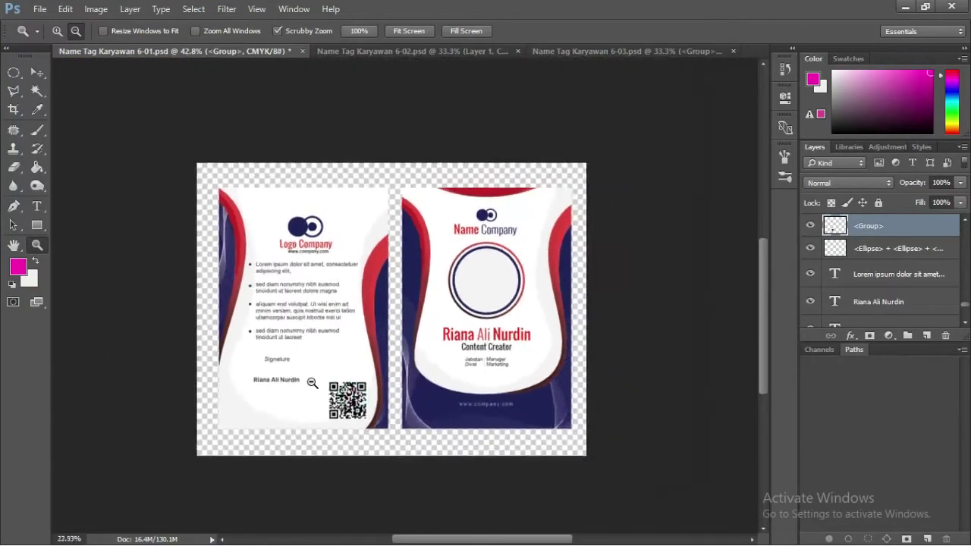
left_click(37, 72)
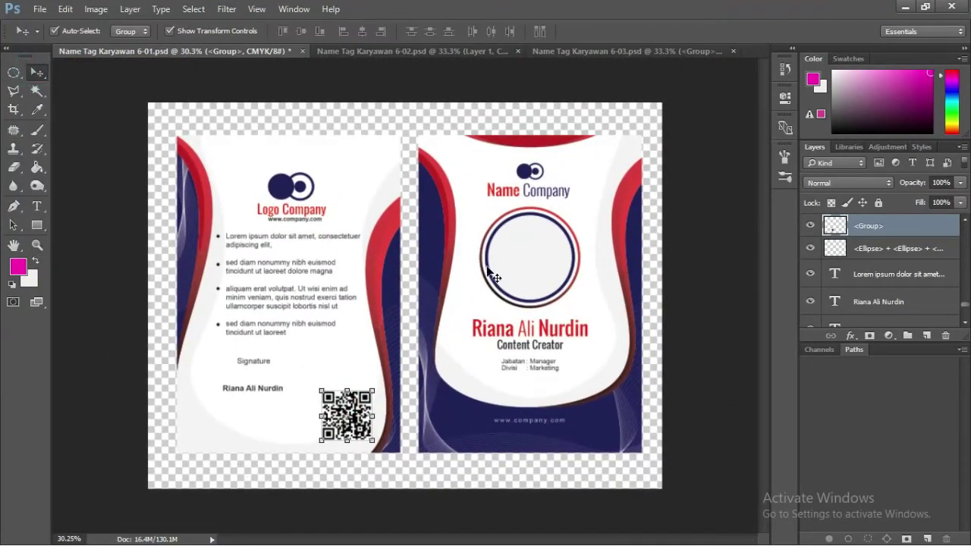
left_click(506, 262)
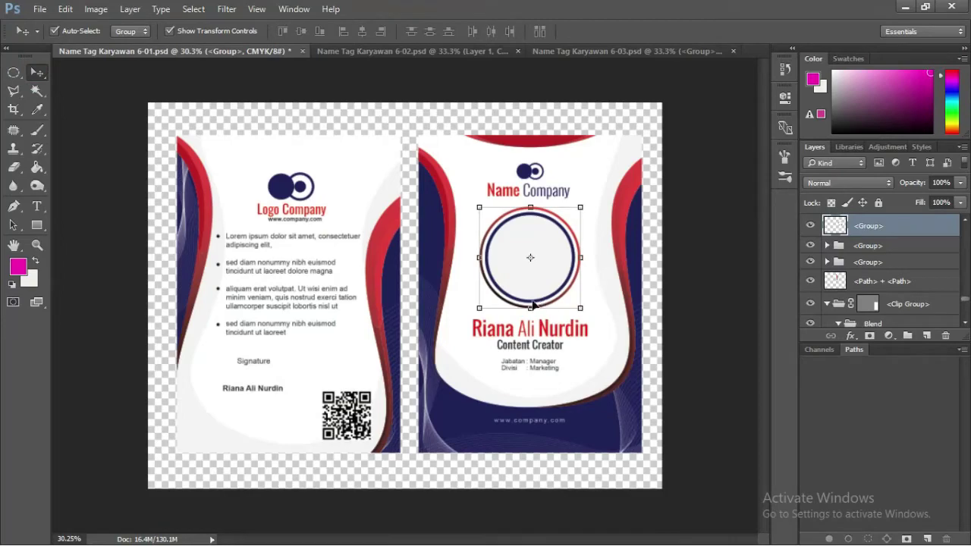
left_click(525, 337)
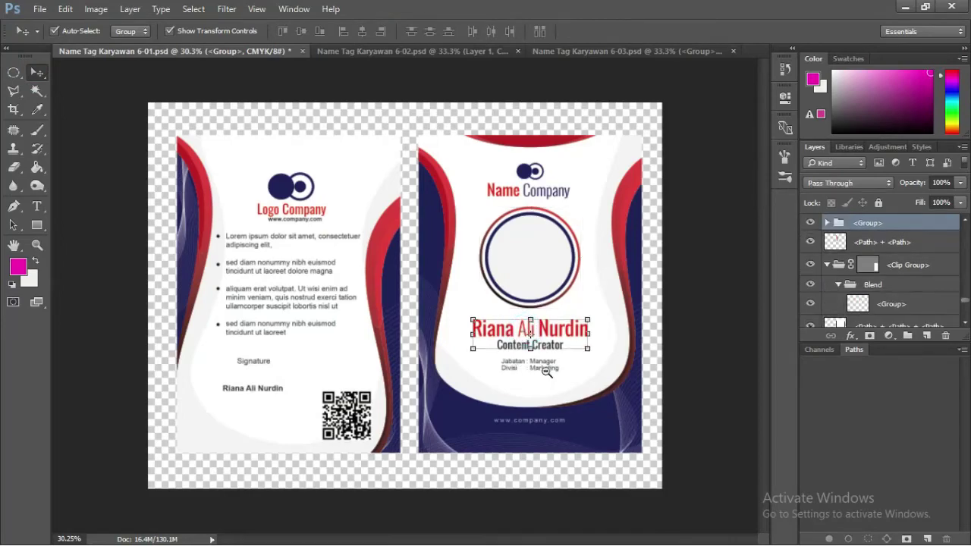
key("z")
mouse_move(546, 372)
left_mouse_down()
mouse_move(635, 371)
mouse_move(541, 356)
mouse_move(554, 357)
left_mouse_up()
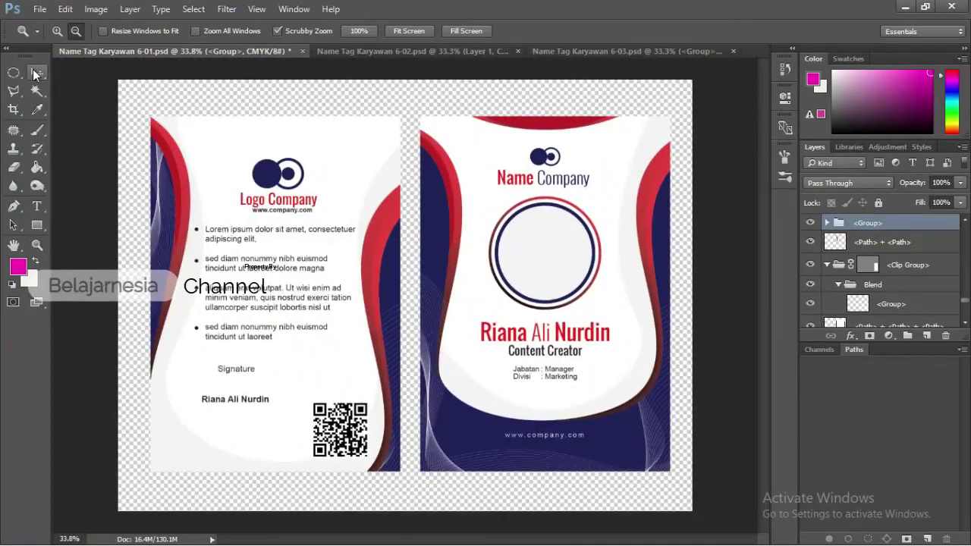
left_click(35, 72)
key("z")
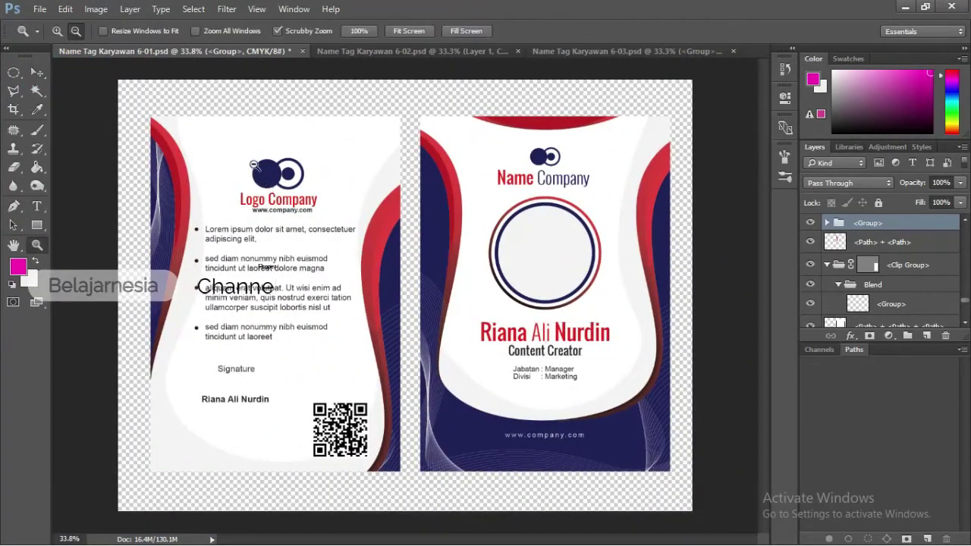
left_click_drag(252, 163, 379, 213)
key("v")
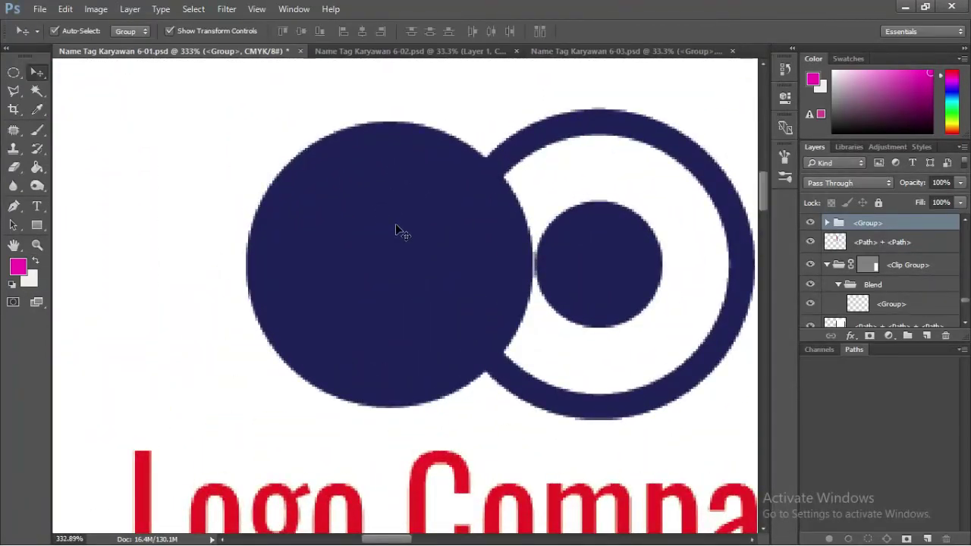
left_click(403, 233)
key("z")
left_click_drag(448, 223, 390, 213)
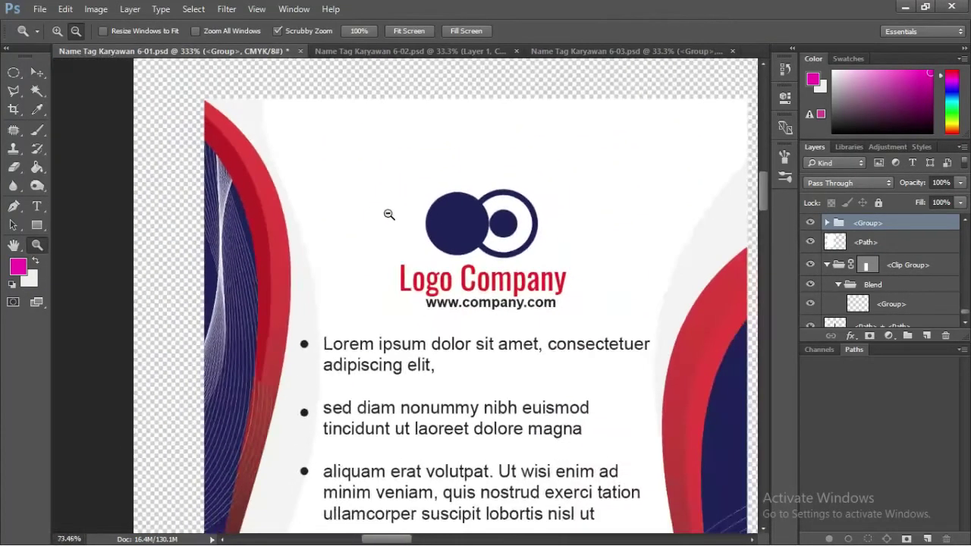
left_click(810, 223)
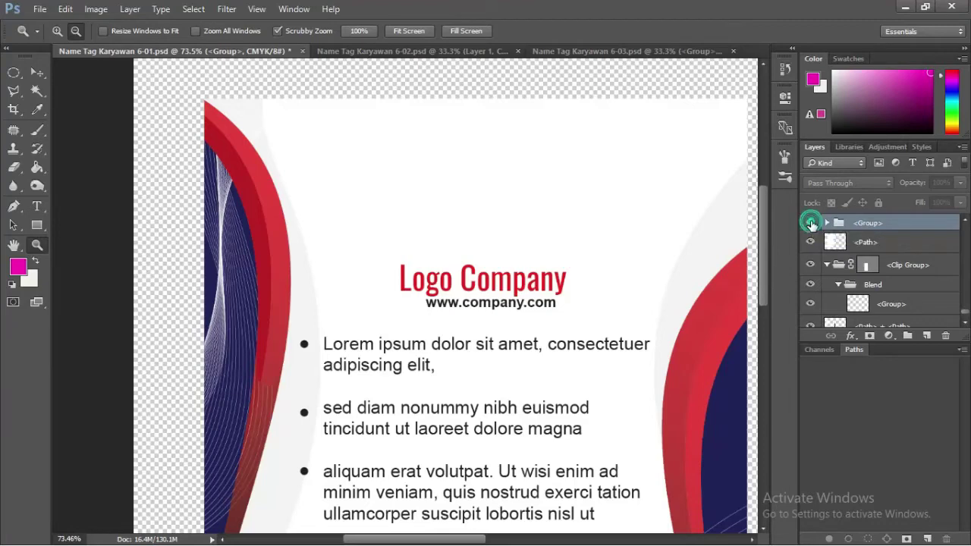
left_click(810, 223)
key("t")
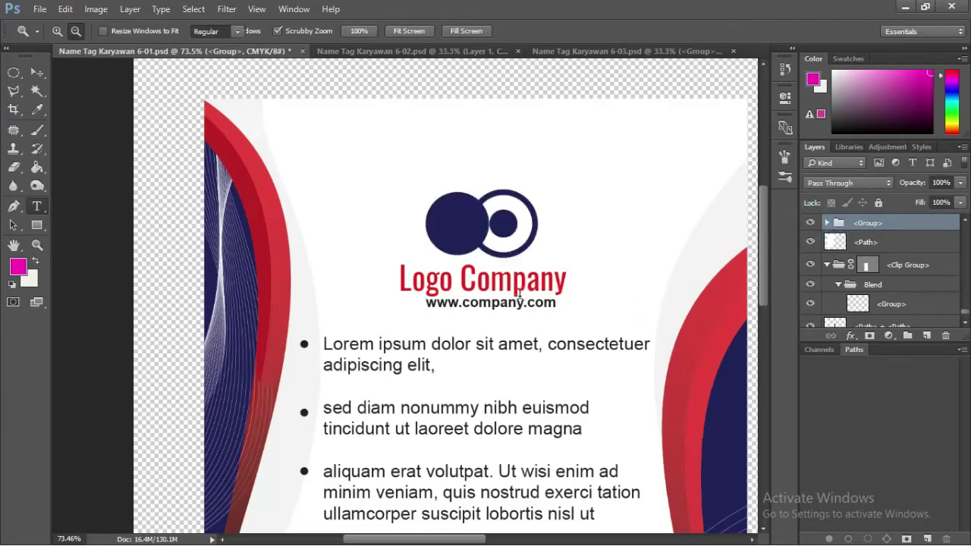
left_click(516, 281)
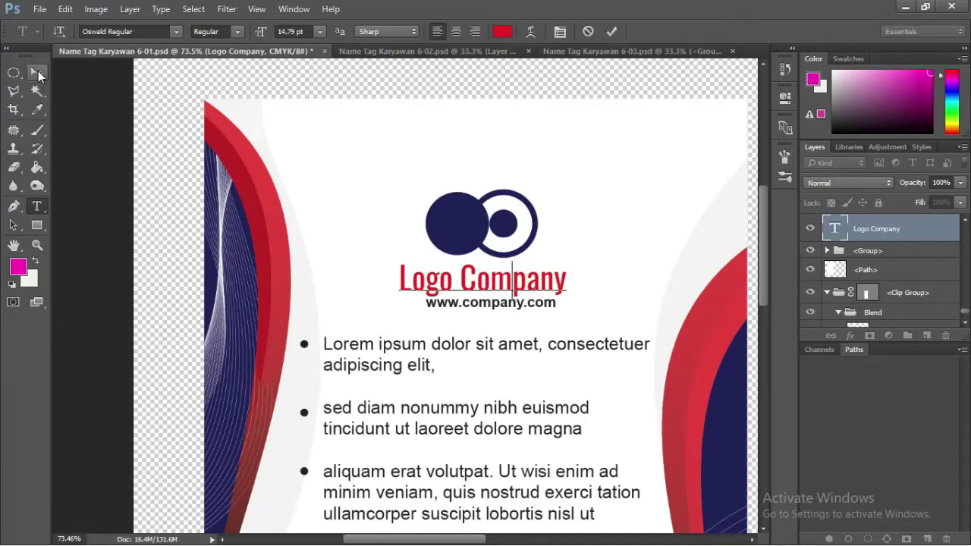
left_click(38, 70)
left_click(174, 131)
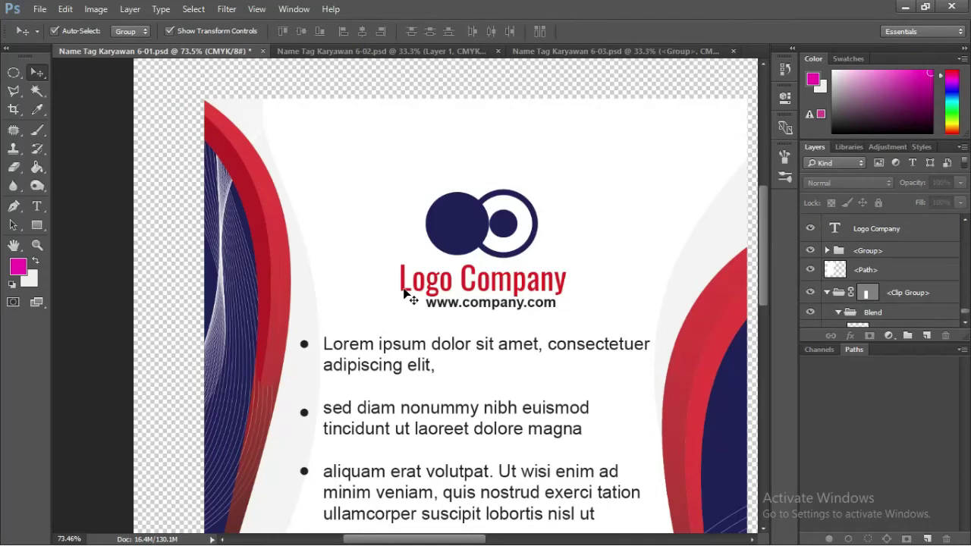
key("t")
left_click(441, 279)
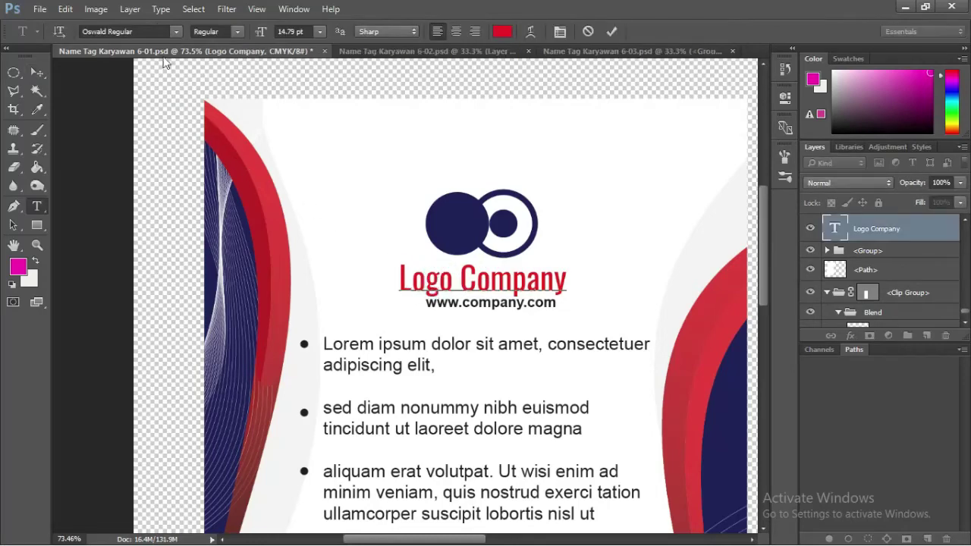
left_click(36, 72)
key("z")
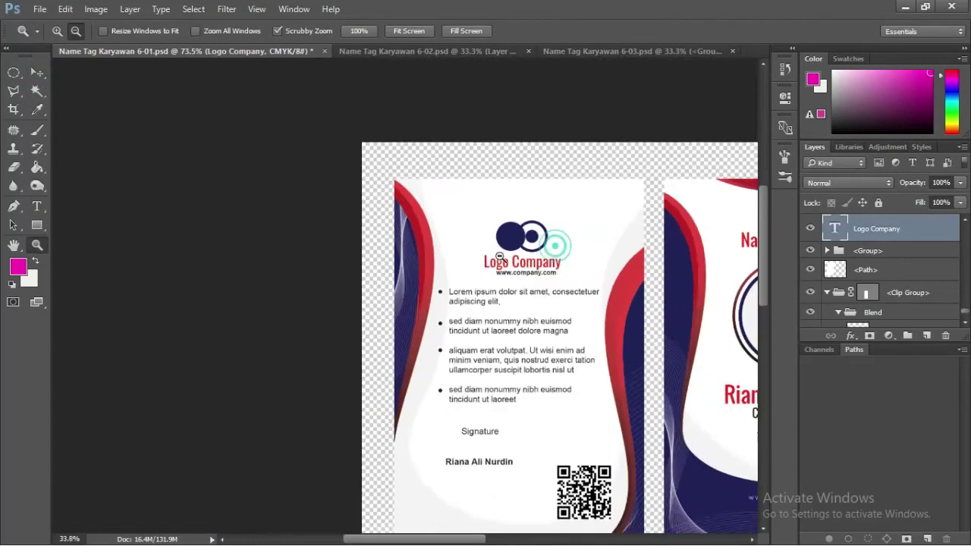
scroll(479, 258, "down", 5)
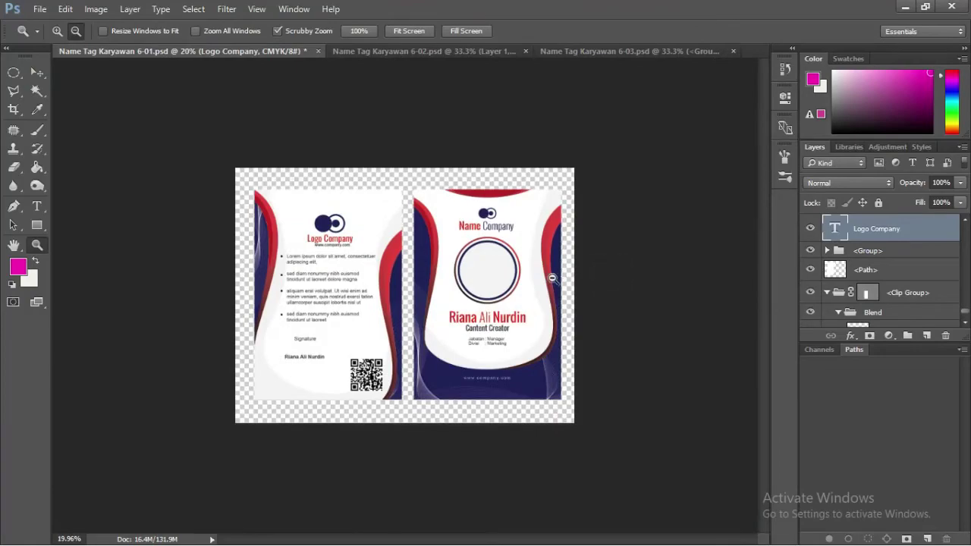
left_click_drag(472, 264, 597, 278)
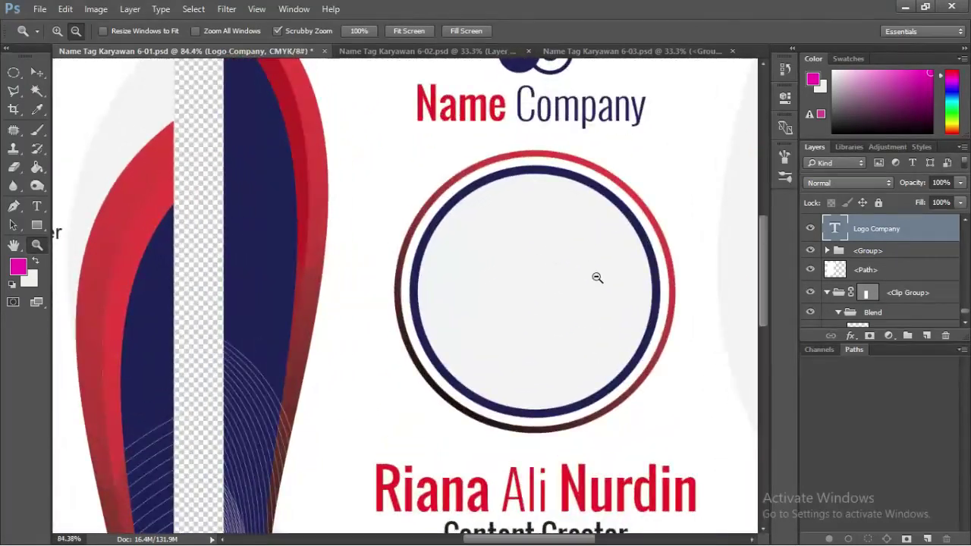
left_click(35, 73)
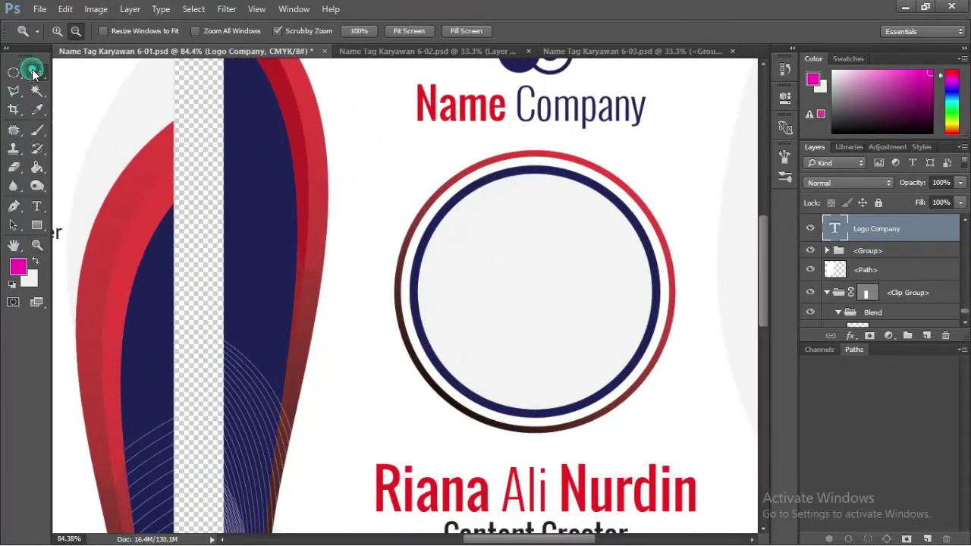
left_click(486, 278)
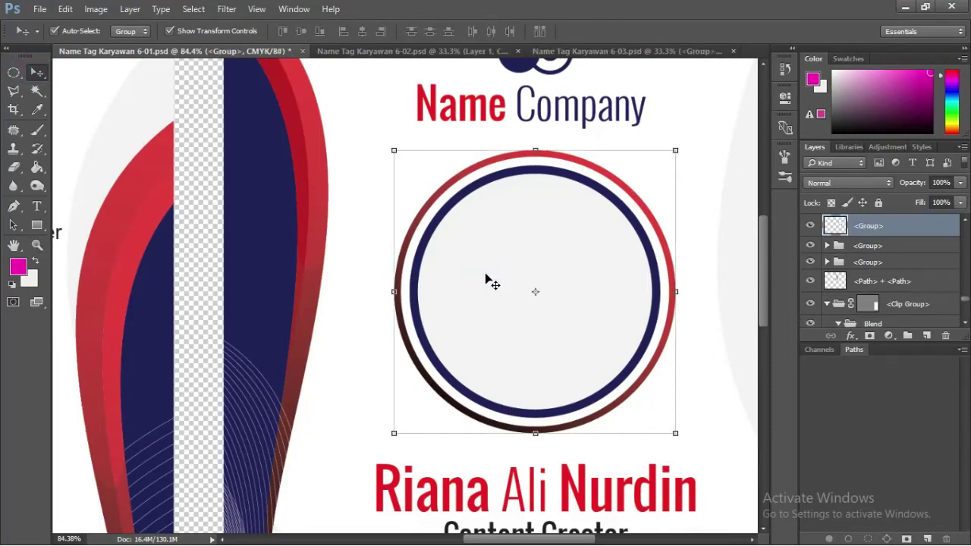
key("alt+Tab")
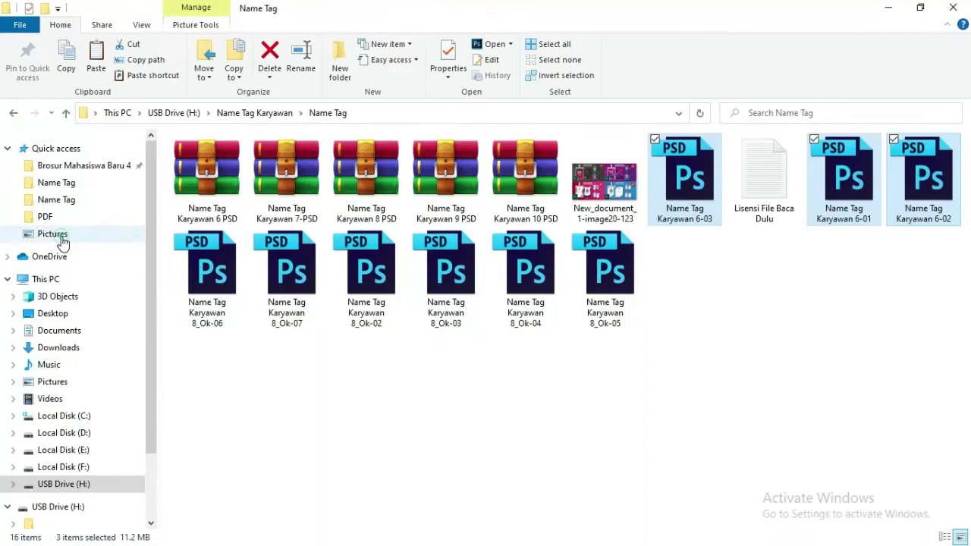
Drag Capture.png from the Pictures folder onto the 6-01 card document
left_click(53, 234)
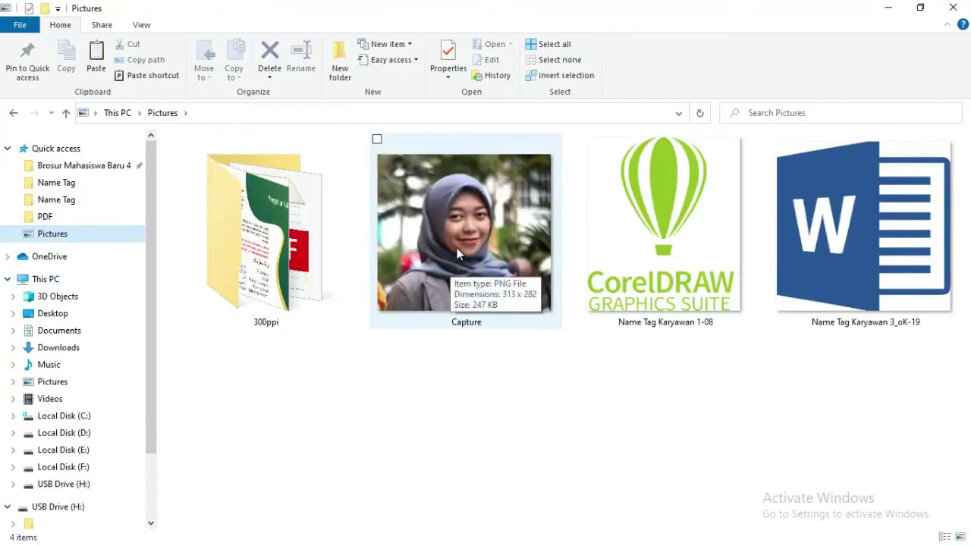
left_click_drag(450, 266, 480, 409)
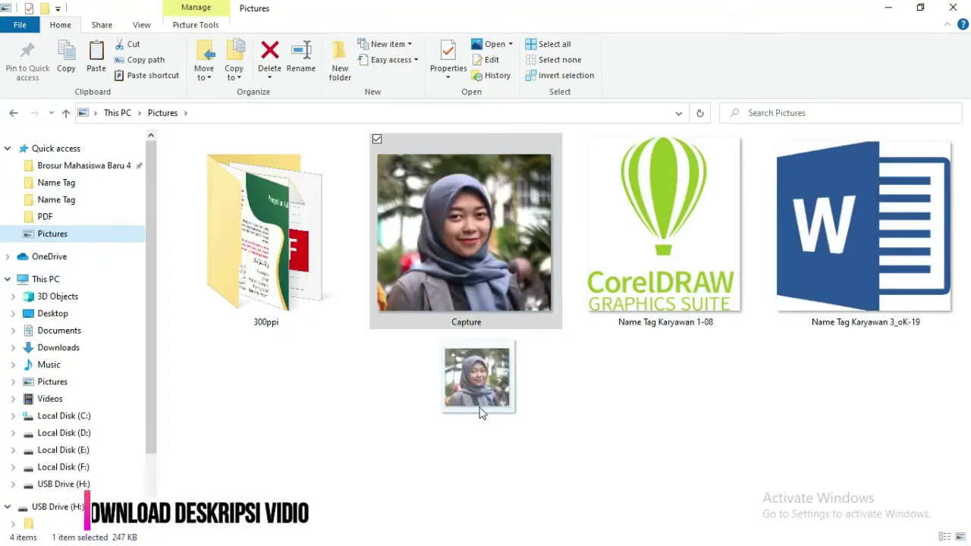
key("alt+Tab")
key("alt+Tab")
key("alt+Tab")
key("alt+Tab")
key("alt+Tab")
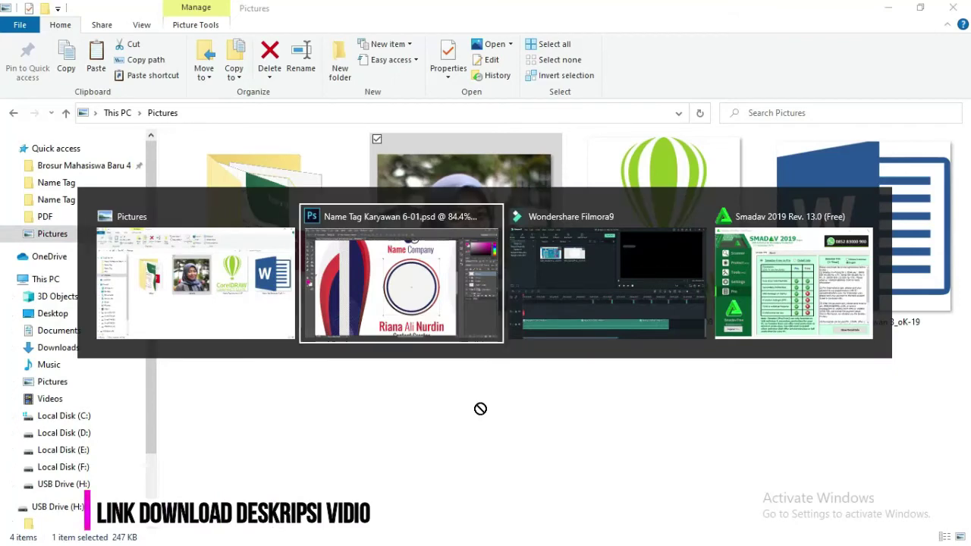
left_click_drag(480, 409, 473, 300)
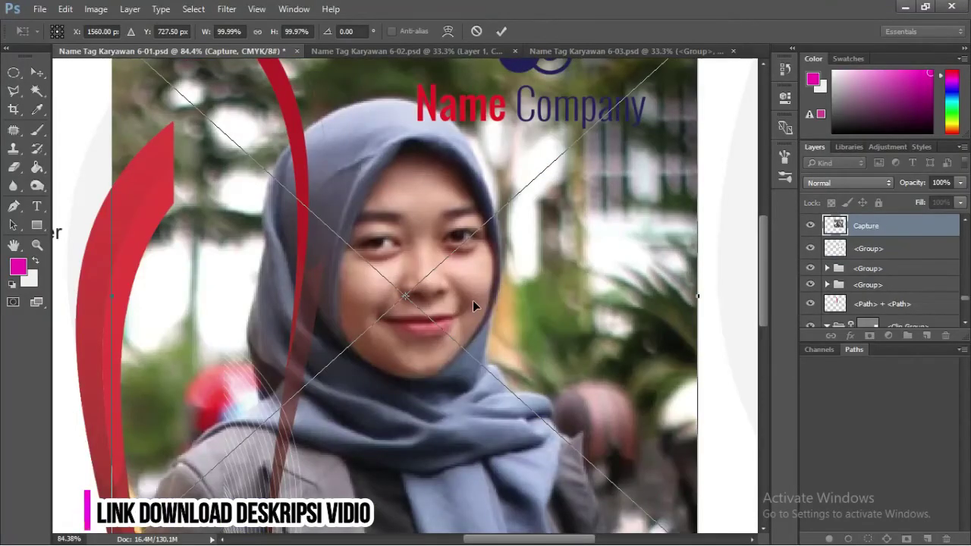
Commit the placed Capture photo, zoom out to the whole card, and select its layer
key("Return")
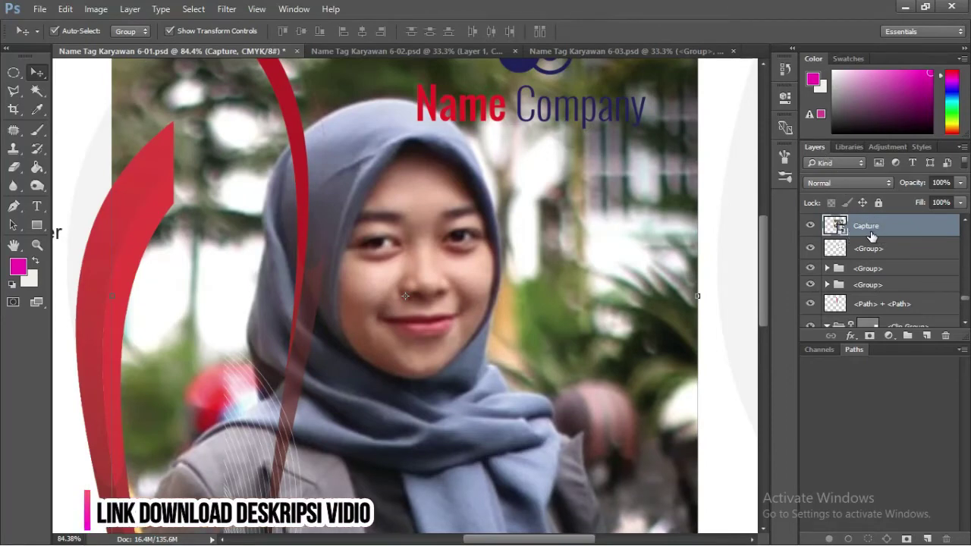
key("z")
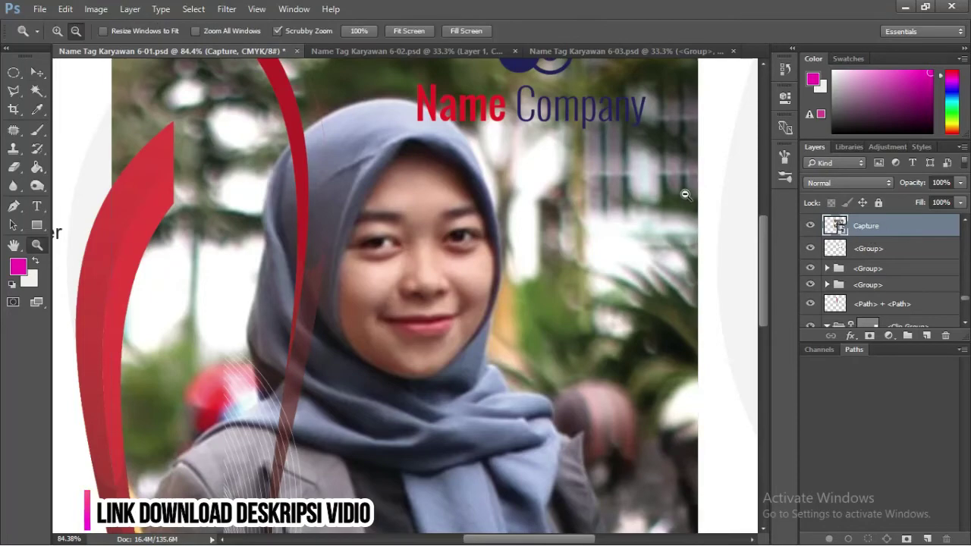
left_click_drag(685, 194, 632, 212)
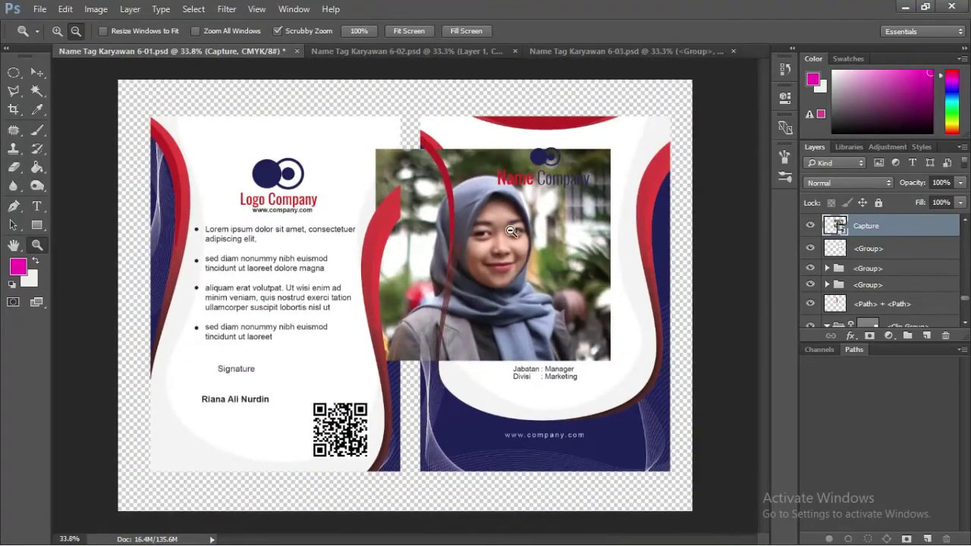
left_click(35, 72)
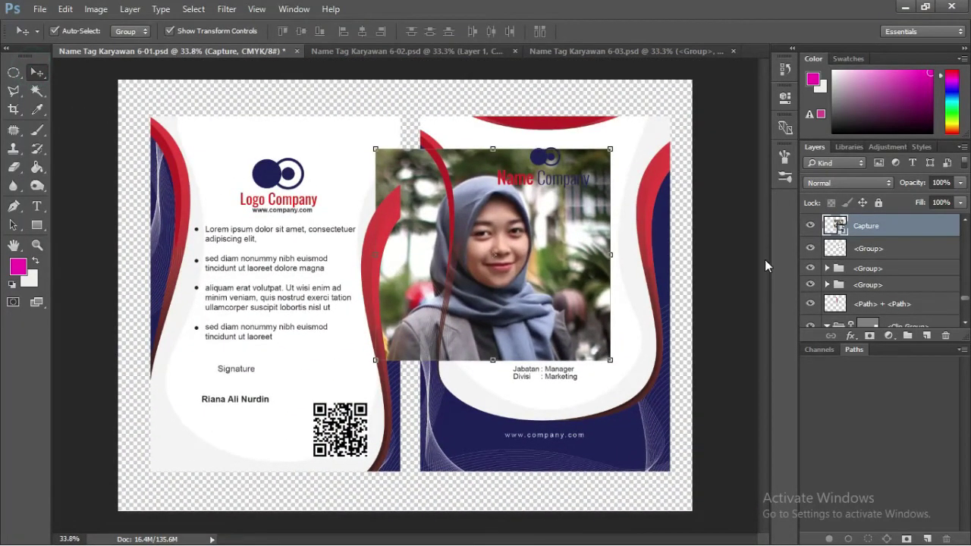
left_click(961, 203)
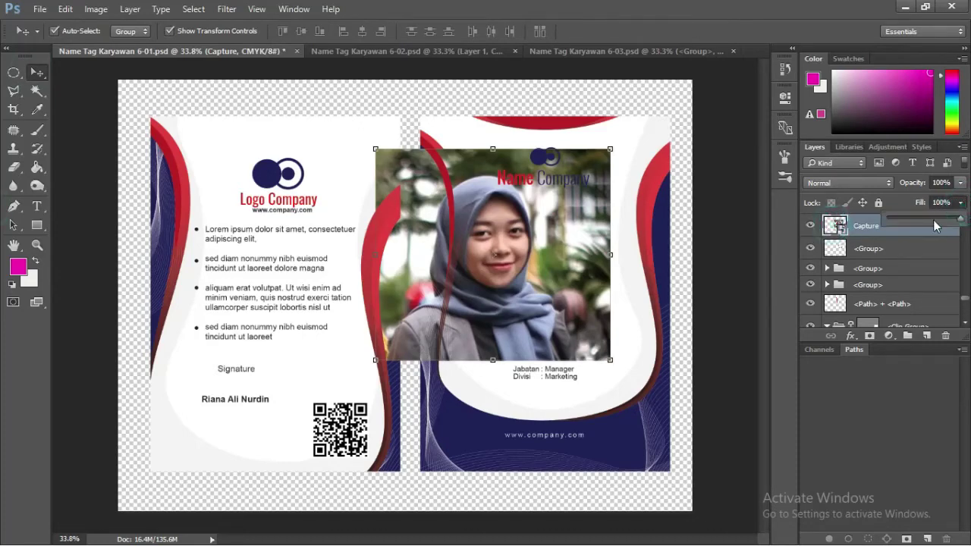
Set the Capture photo to 25% fill and scale it down around the circular frame
left_click_drag(935, 217, 885, 227)
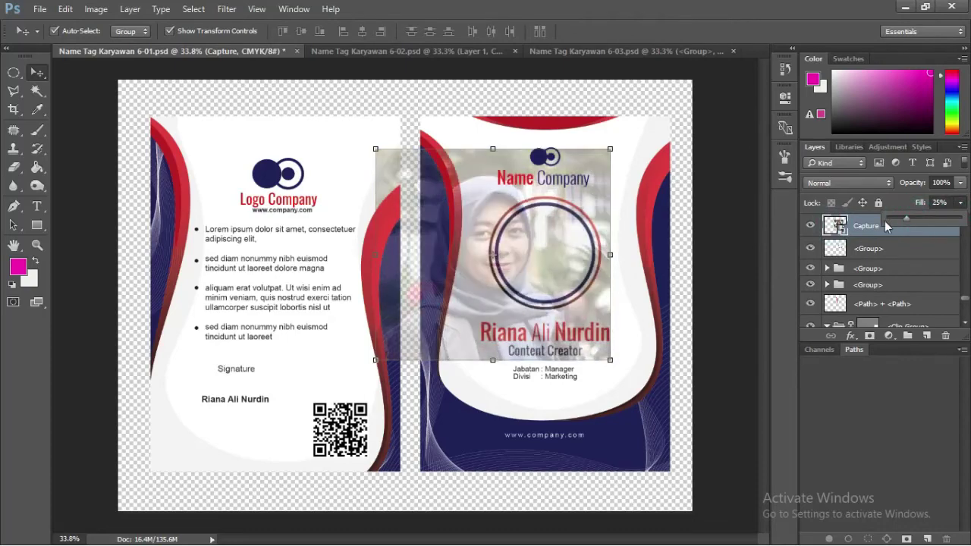
left_click_drag(497, 198, 534, 210)
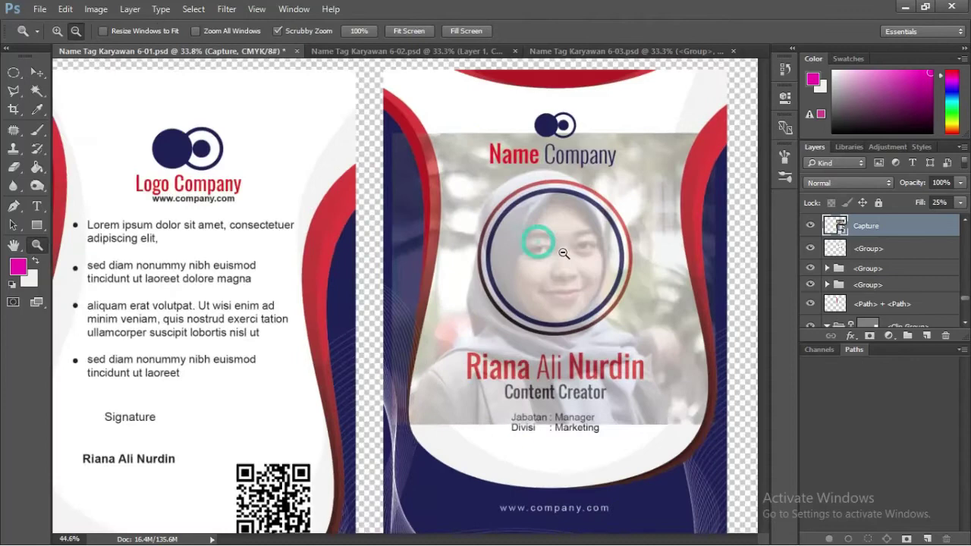
left_click_drag(539, 247, 577, 252)
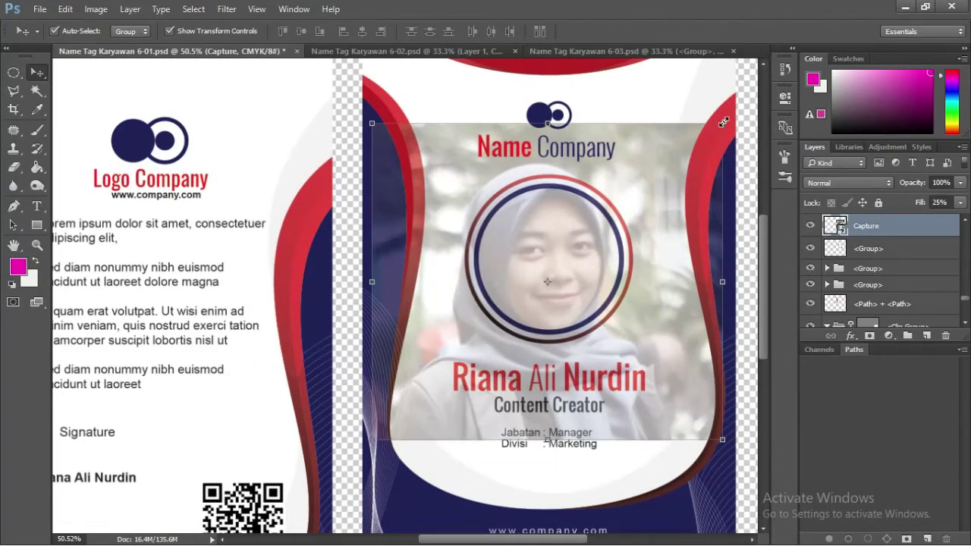
mouse_move(723, 122)
left_mouse_down()
mouse_move(635, 166)
mouse_move(644, 157)
left_mouse_up()
left_click_drag(583, 222, 587, 209)
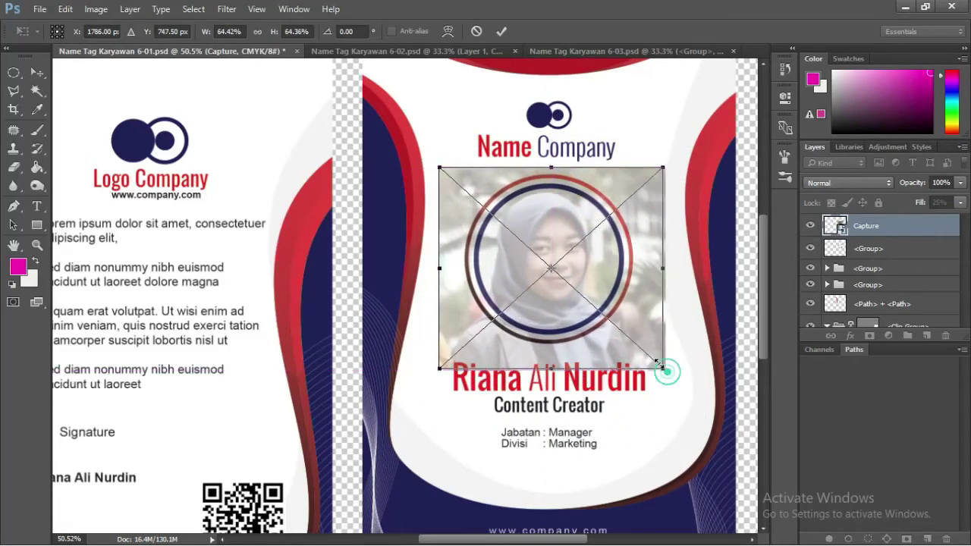
left_click_drag(669, 370, 609, 322)
left_click_drag(573, 246, 605, 261)
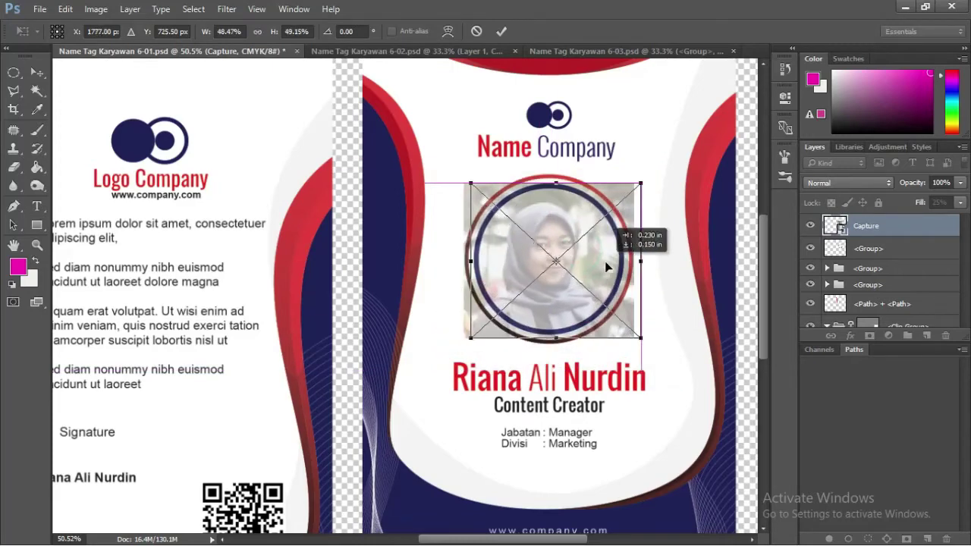
left_click_drag(643, 180, 650, 176)
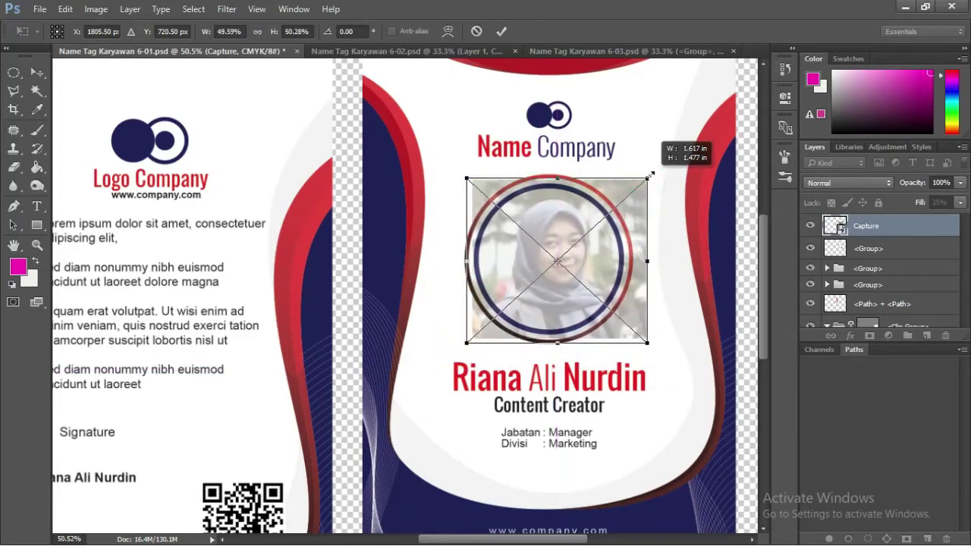
key("Return")
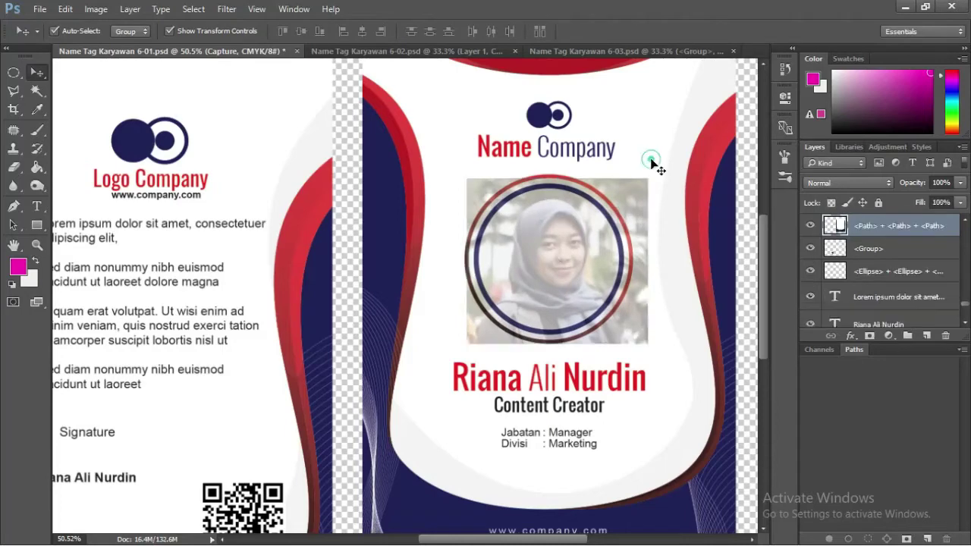
Nudge the Capture photo two steps left and hide its layer
key("Left")
key("Left")
key("Left")
key("Left")
key("Left")
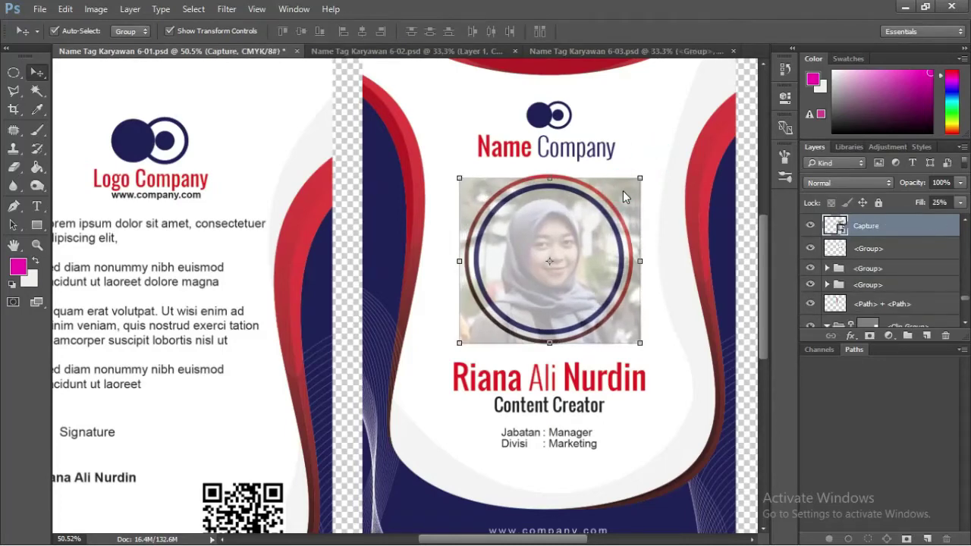
key("Left")
key("Left")
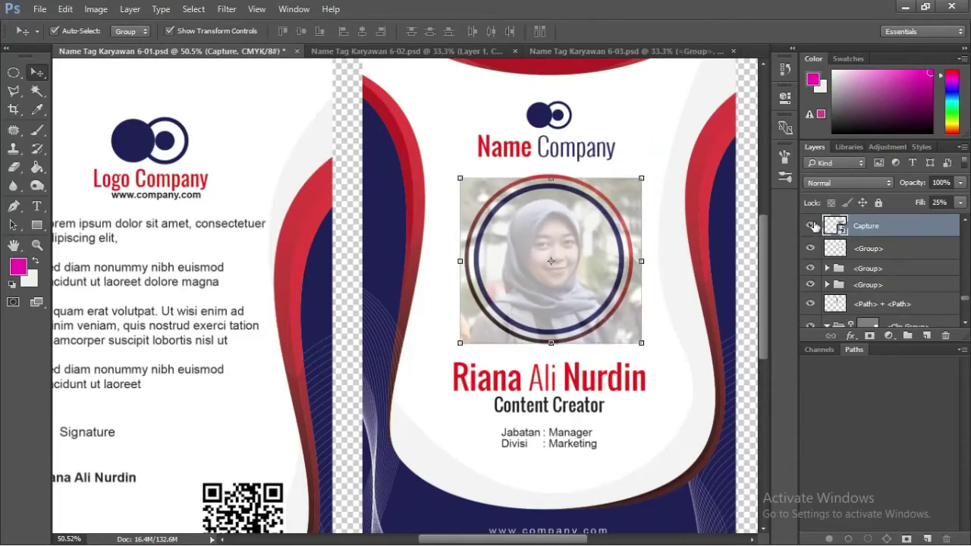
left_click(811, 225)
left_click(811, 225)
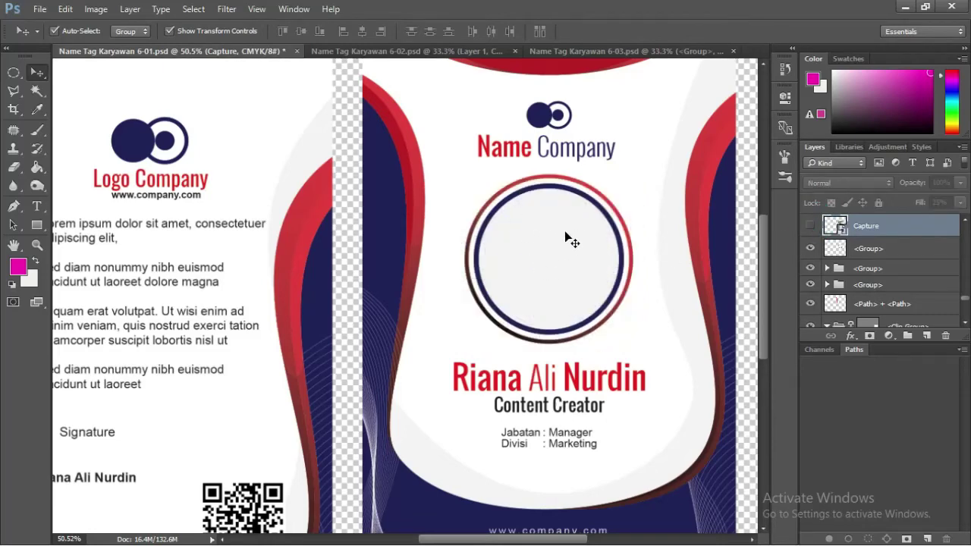
Try a Magic Wand selection inside the circle, deselect, and confirm the frame stays centred
left_click(38, 91)
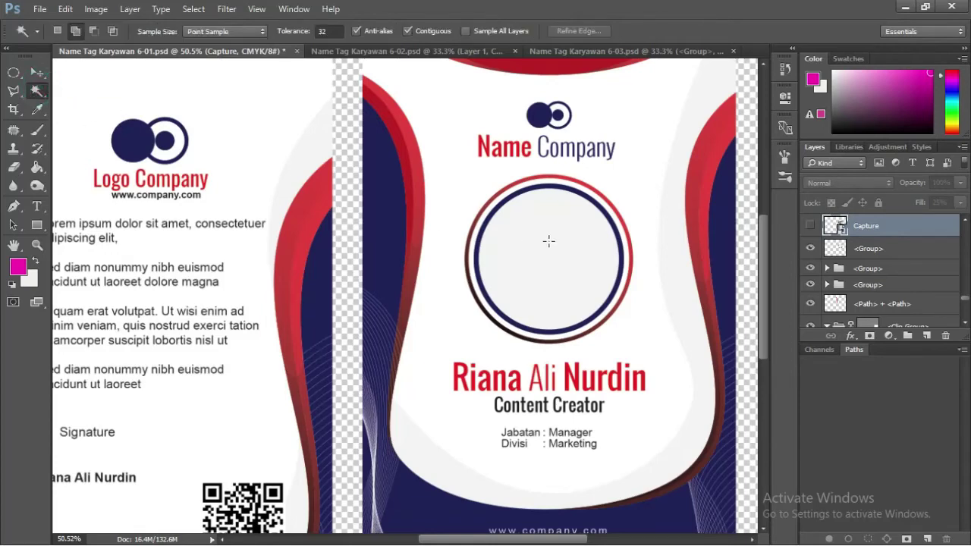
left_click(566, 228)
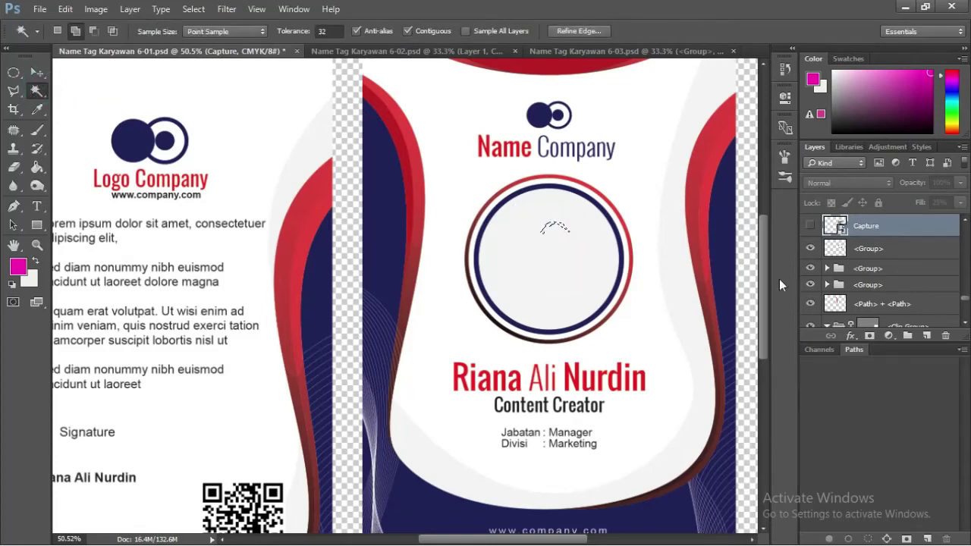
key("ctrl+d")
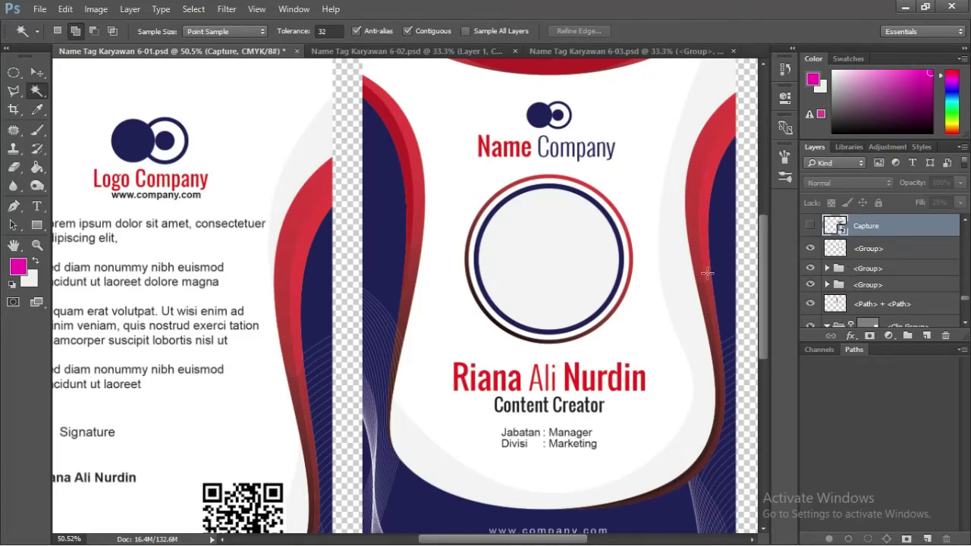
key("v")
key("Delete")
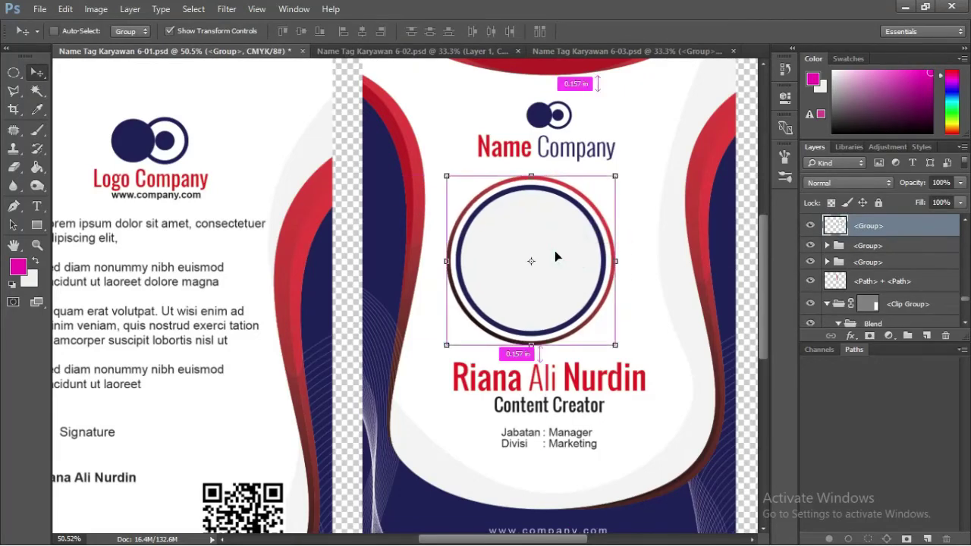
left_click_drag(573, 259, 573, 260)
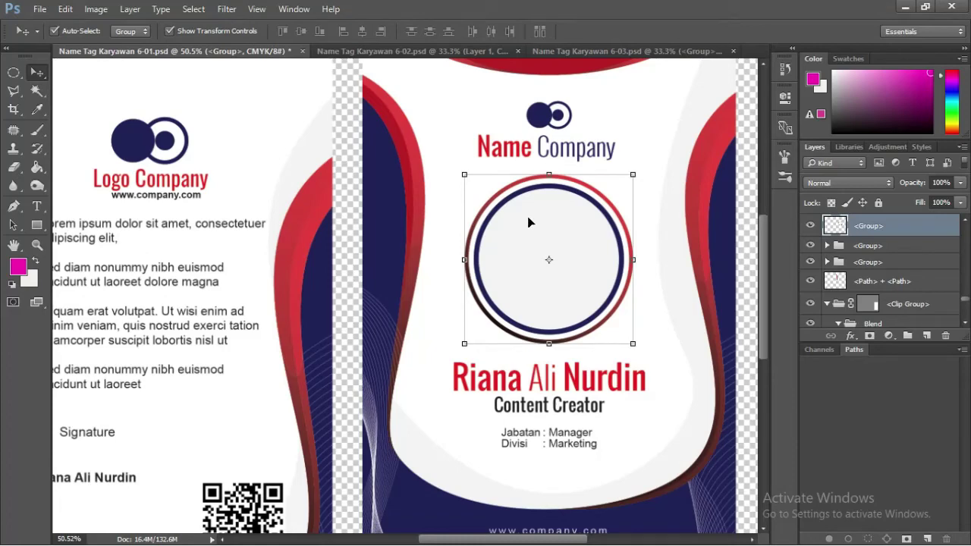
Magic Wand-select the empty interior of the circular frame and zoom in on it
left_click(37, 90)
left_click(556, 250)
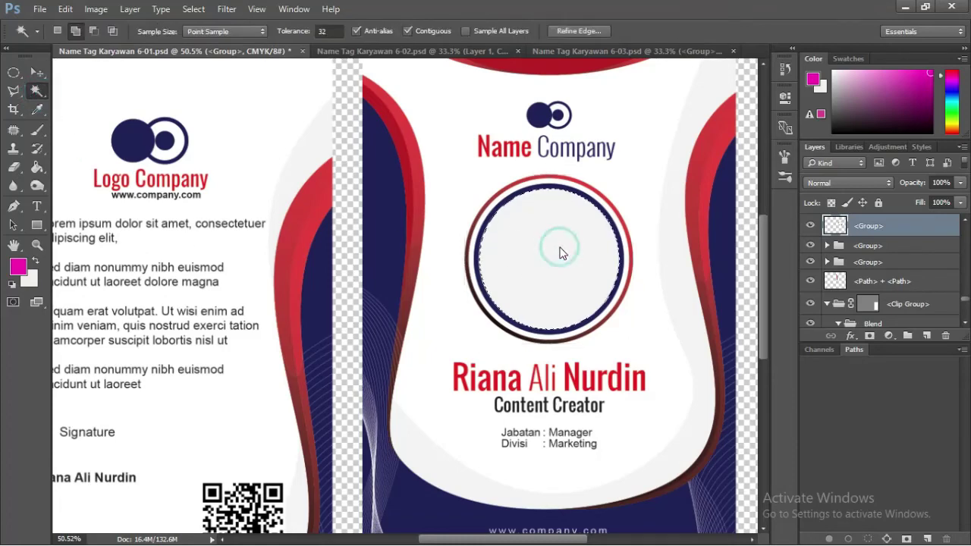
key("z")
mouse_move(531, 210)
left_mouse_down()
mouse_move(607, 245)
mouse_move(574, 231)
left_mouse_up()
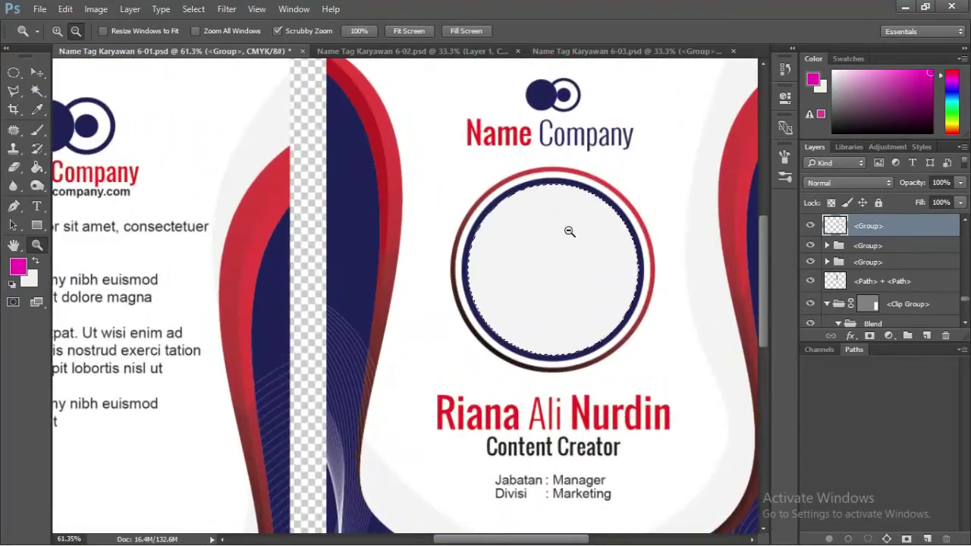
Float the Layers panel, scroll the layer list, and target the hidden Capture layer
scroll(877, 262, "up", 3)
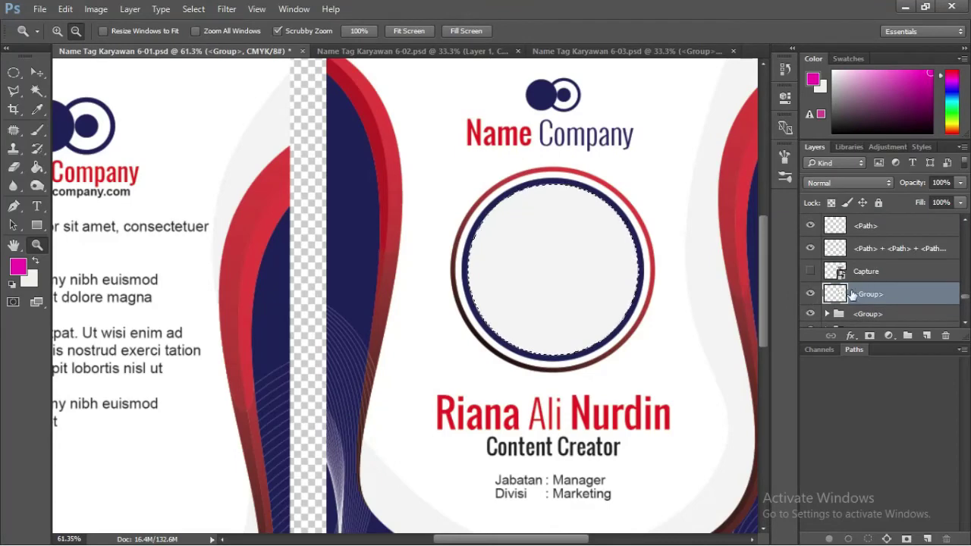
left_click_drag(966, 300, 965, 227)
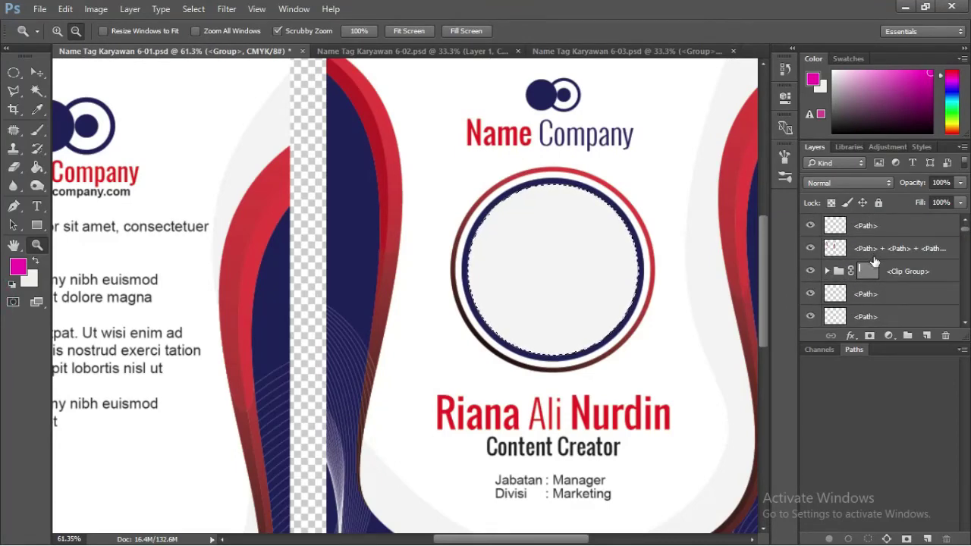
scroll(874, 261, "down", 1)
scroll(874, 271, "down", 1)
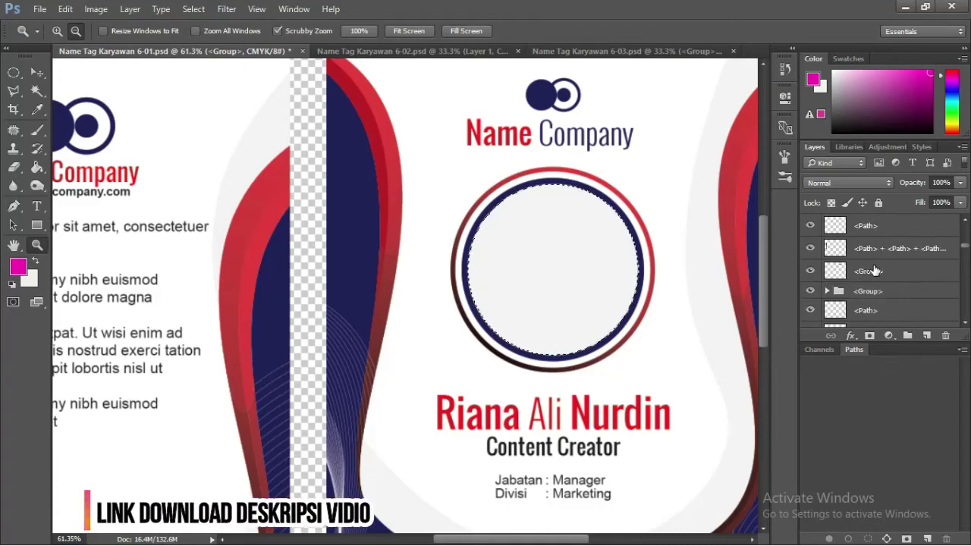
scroll(874, 270, "down", 1)
scroll(874, 271, "down", 1)
scroll(874, 271, "down", 1)
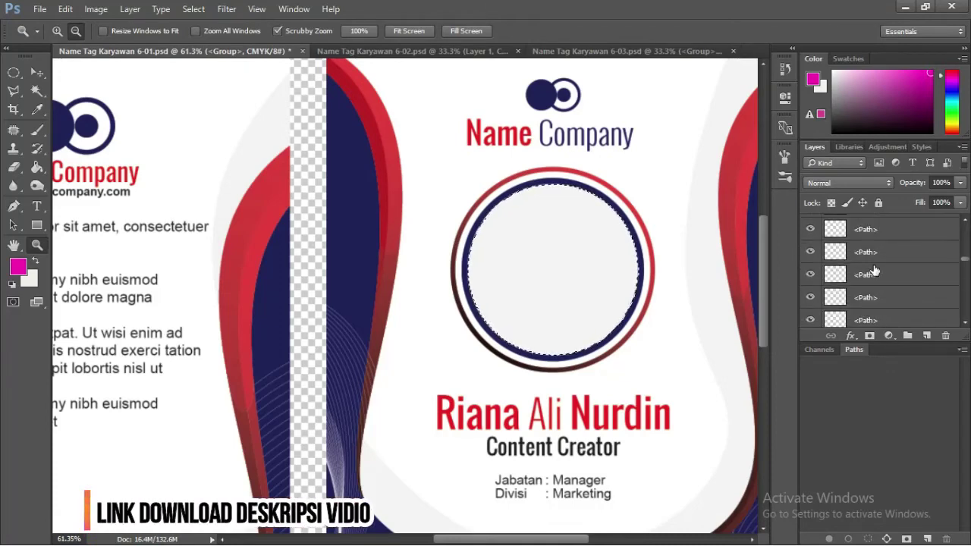
scroll(874, 271, "down", 1)
scroll(872, 281, "down", 1)
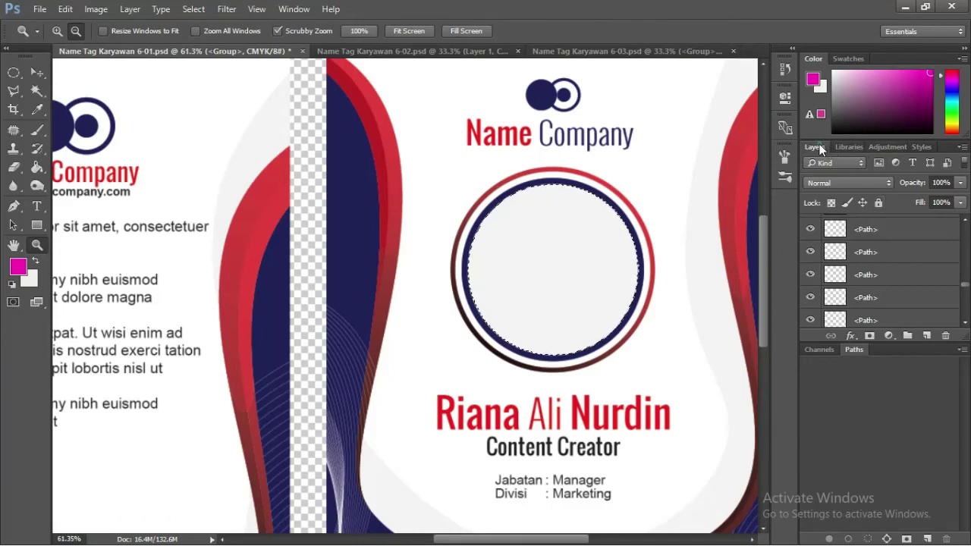
left_click_drag(820, 148, 698, 135)
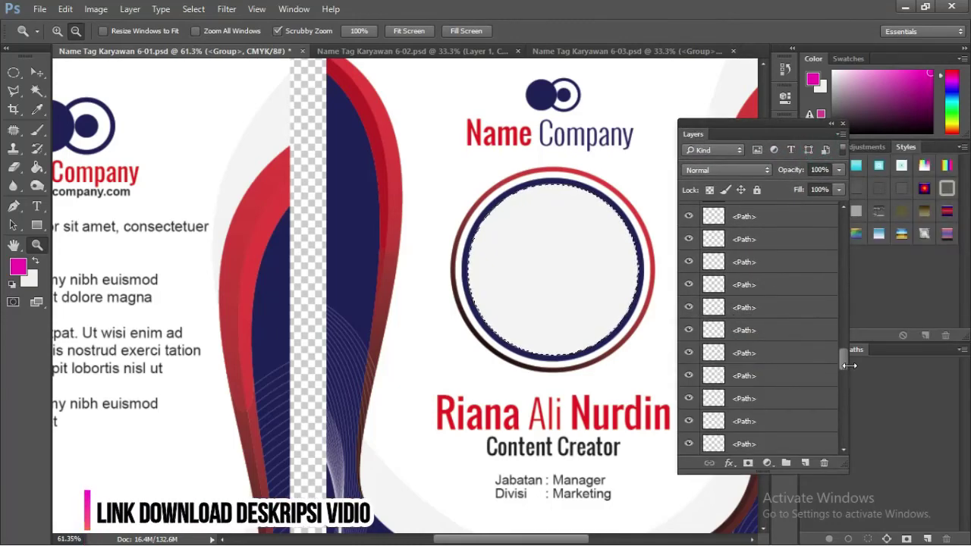
left_click_drag(847, 363, 846, 402)
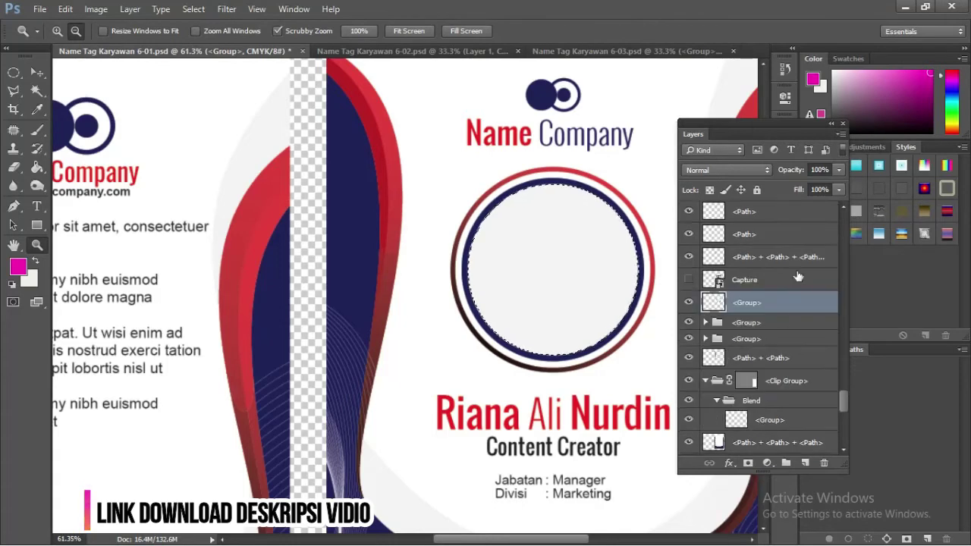
left_click(763, 281)
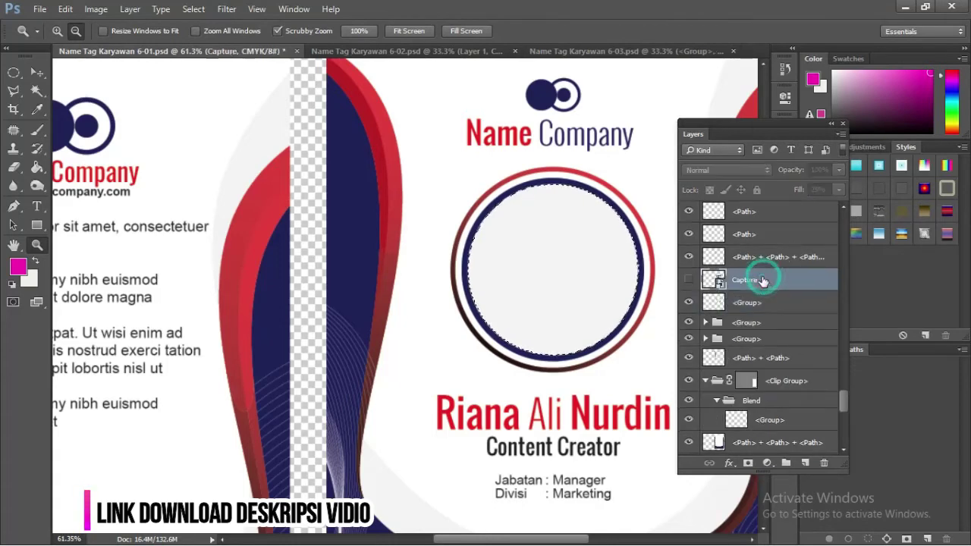
Show the Capture layer at 100% fill and add a layer mask from the circle selection
left_click(689, 280)
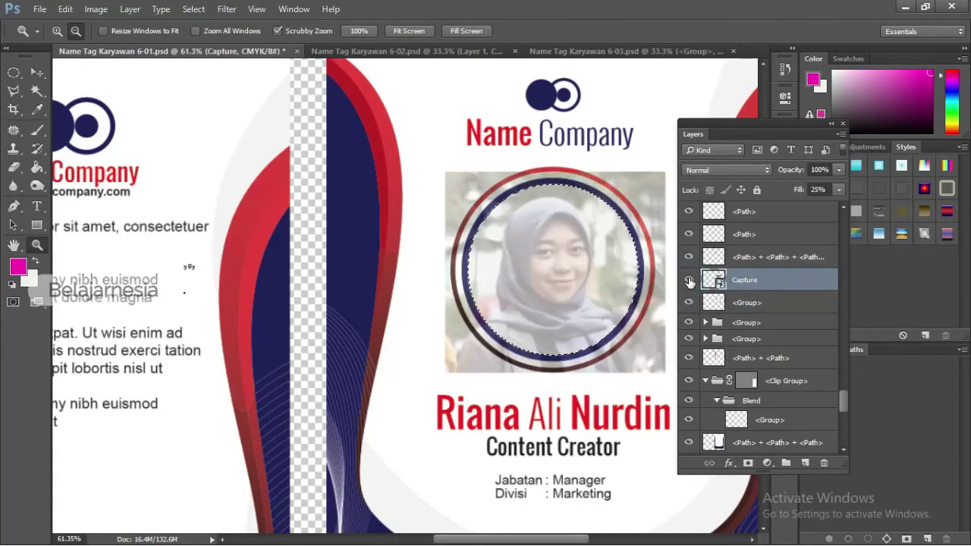
left_click(839, 190)
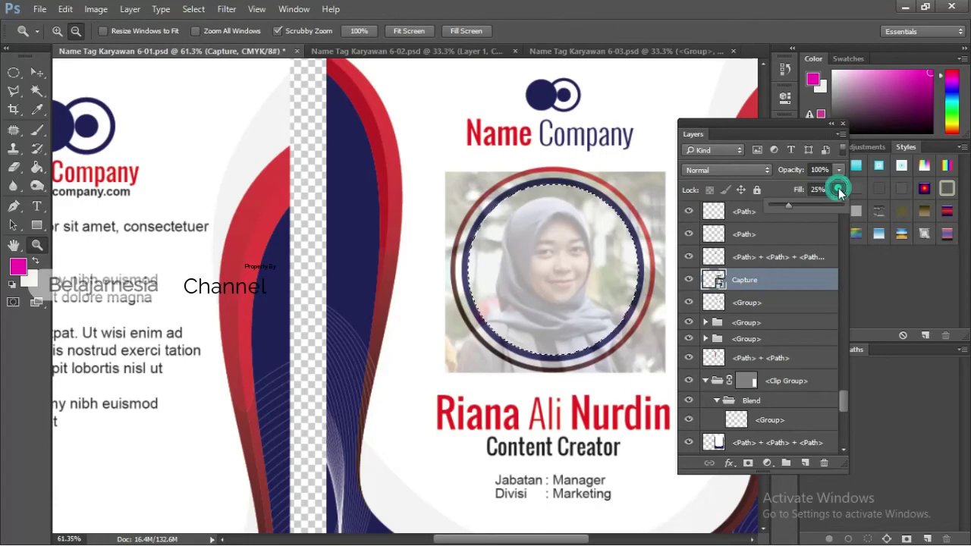
left_click_drag(790, 206, 862, 205)
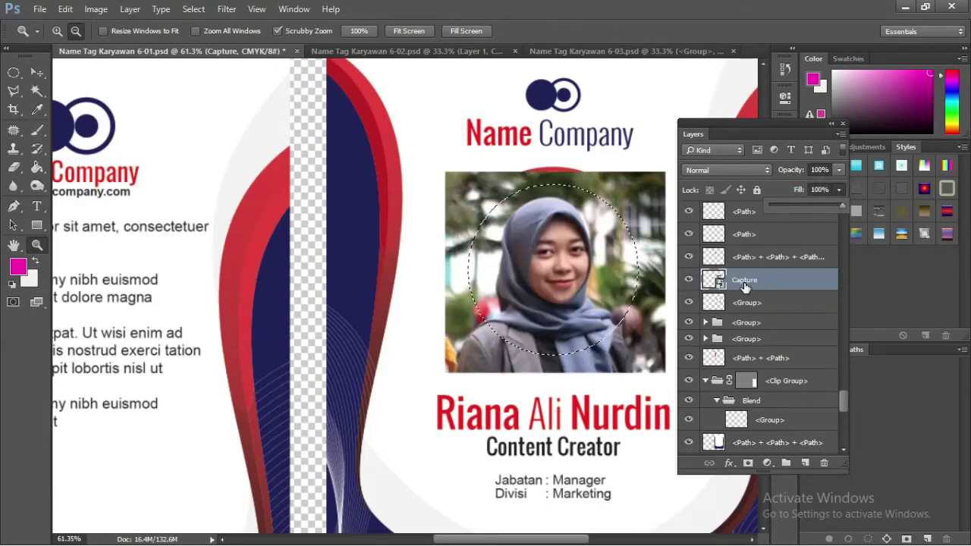
left_click(751, 464)
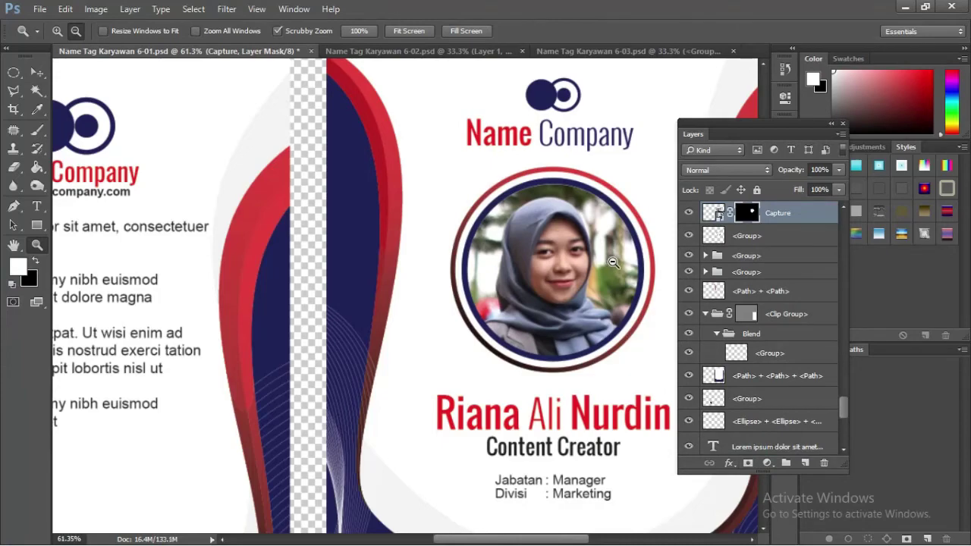
Zoom on the masked face and target the photo thumbnail rather than its mask
mouse_move(536, 222)
left_mouse_down()
mouse_move(628, 239)
mouse_move(497, 229)
left_mouse_up()
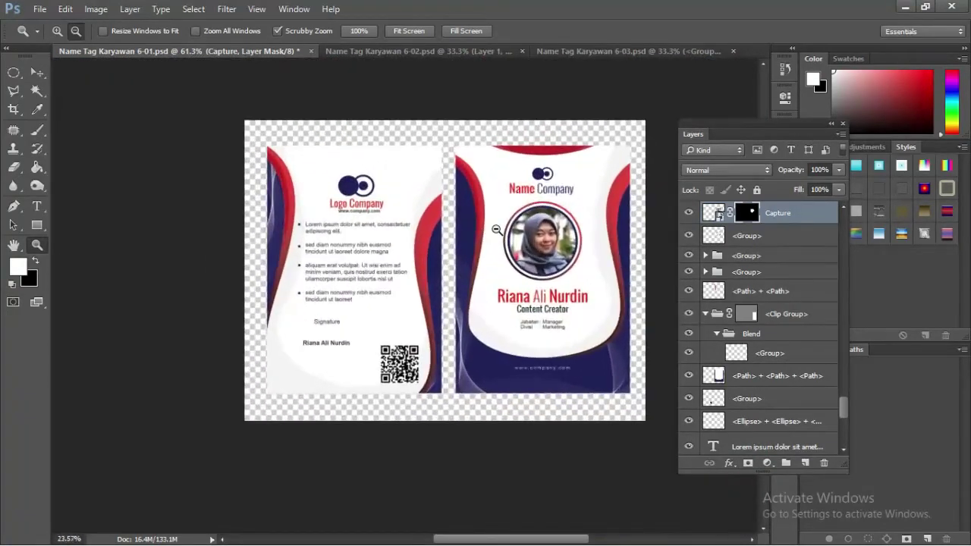
key("v")
left_click(620, 186)
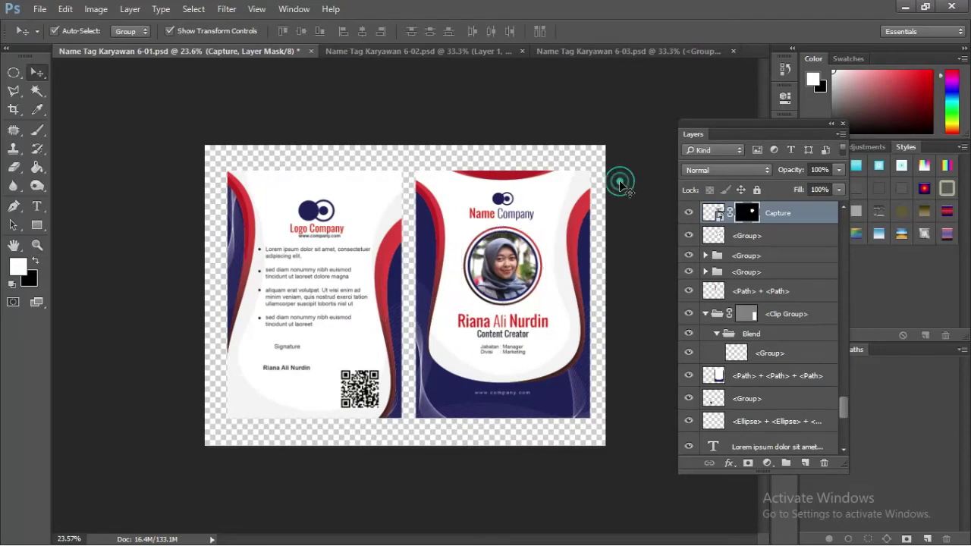
left_click(713, 213)
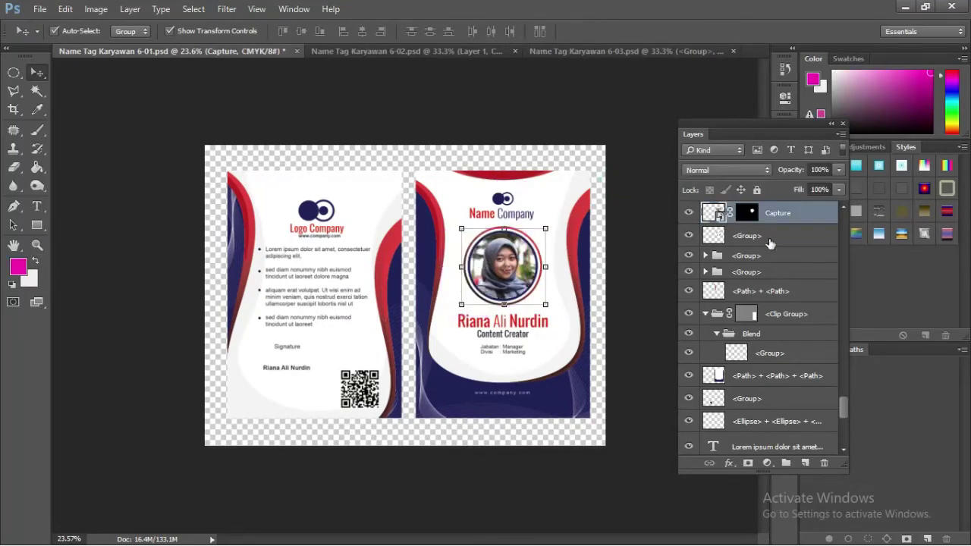
scroll(770, 243, "up", 4)
scroll(775, 255, "down", 1)
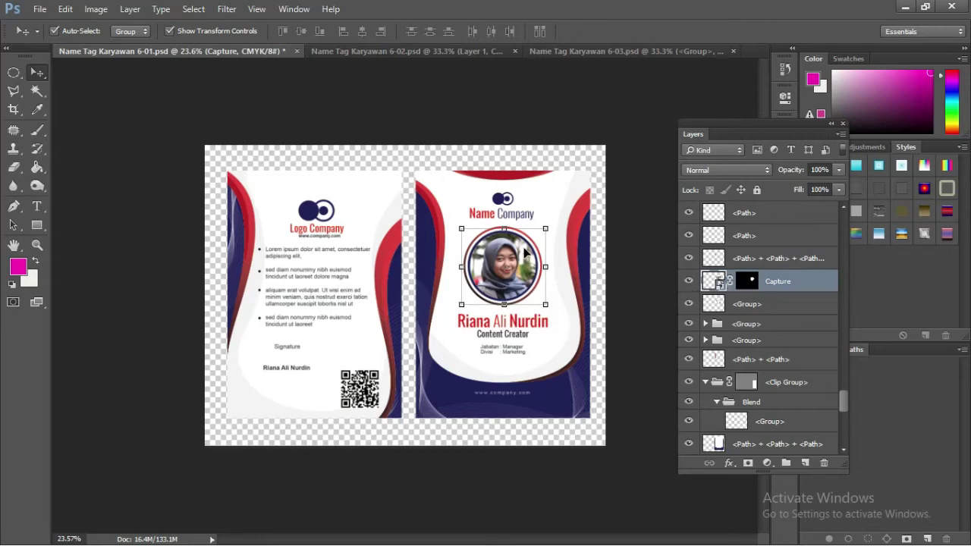
Move the masked Capture layer above the path layers and Clip Group with Bring to Front (Ctrl+Shift+])
right_click(786, 286)
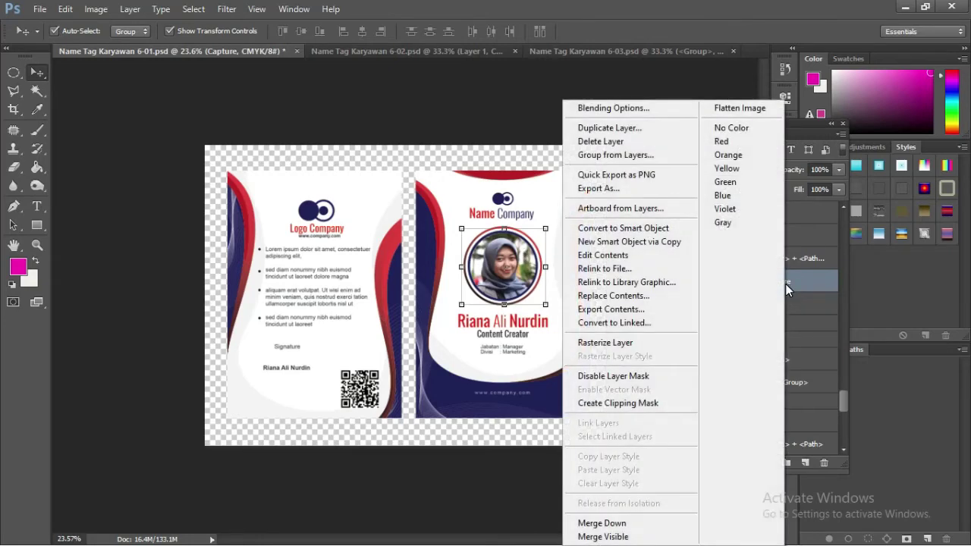
left_click(802, 282)
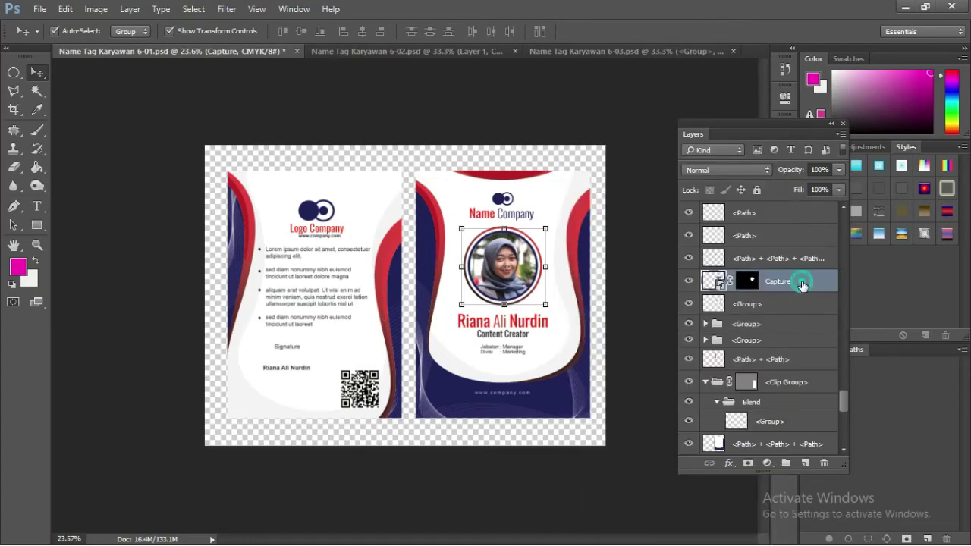
left_click_drag(802, 281, 804, 206)
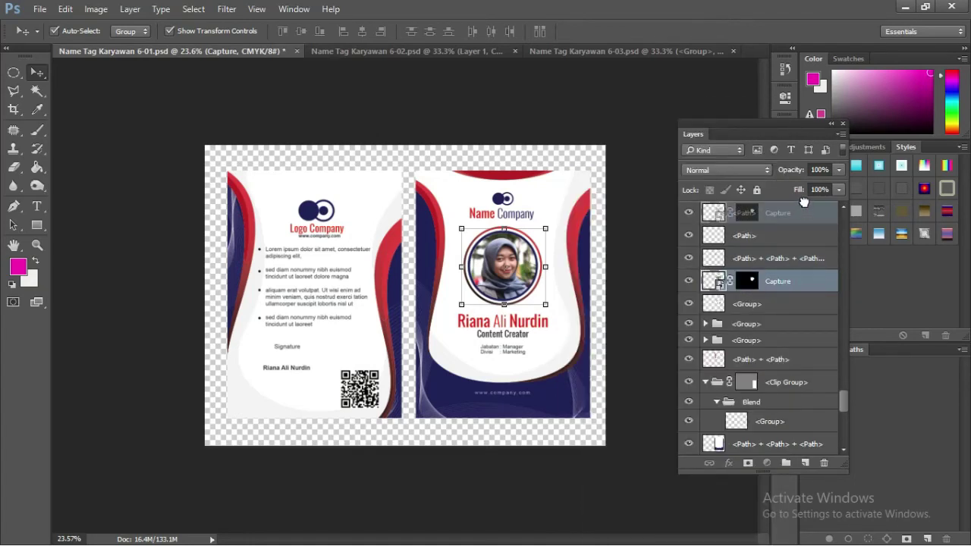
mouse_move(804, 202)
left_mouse_down()
mouse_move(784, 257)
mouse_move(787, 282)
left_mouse_up()
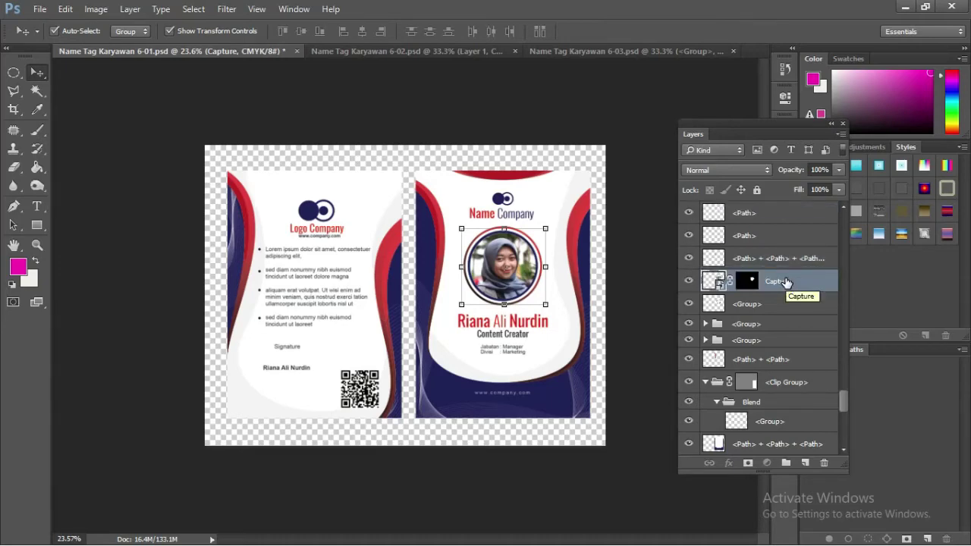
key("ctrl")
key("ctrl")
key("ctrl+shift+bracketright")
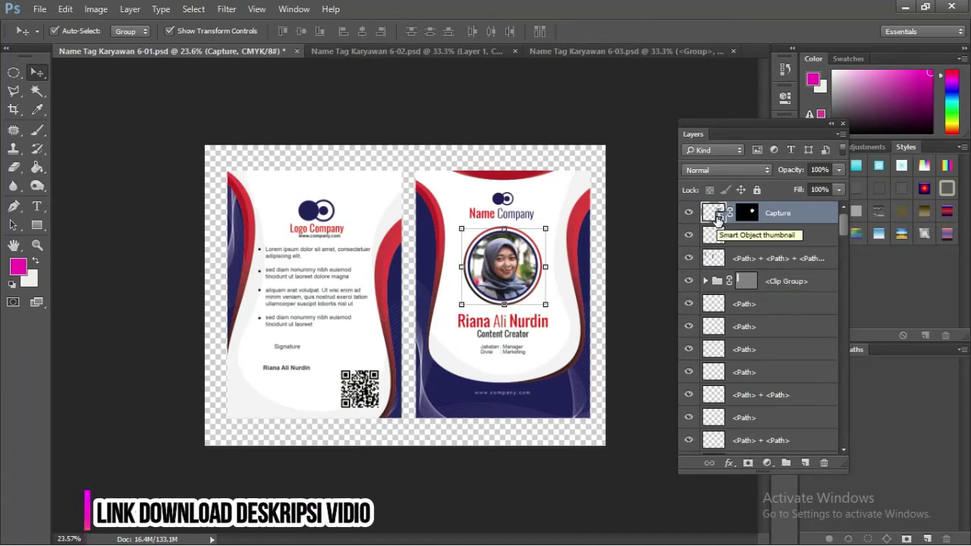
key("ctrl+z")
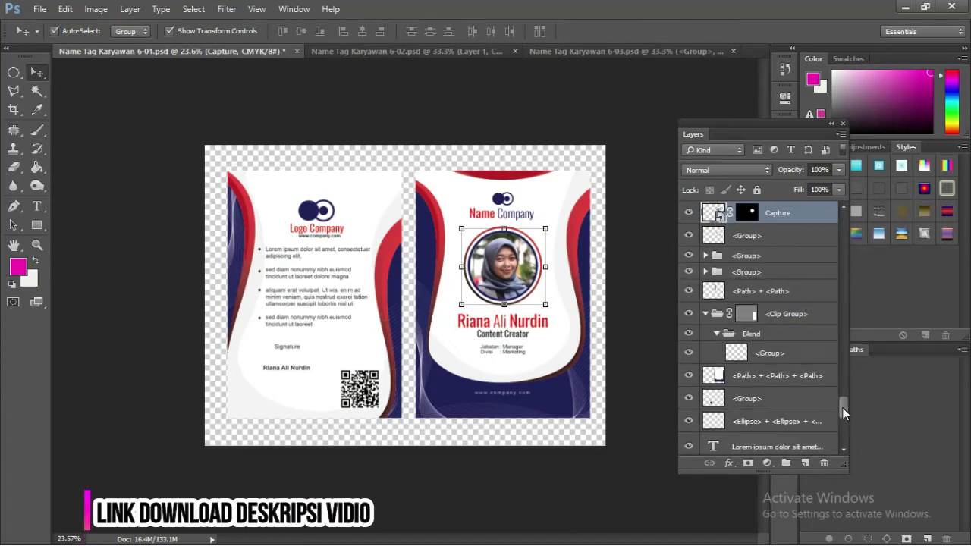
left_click_drag(843, 403, 842, 388)
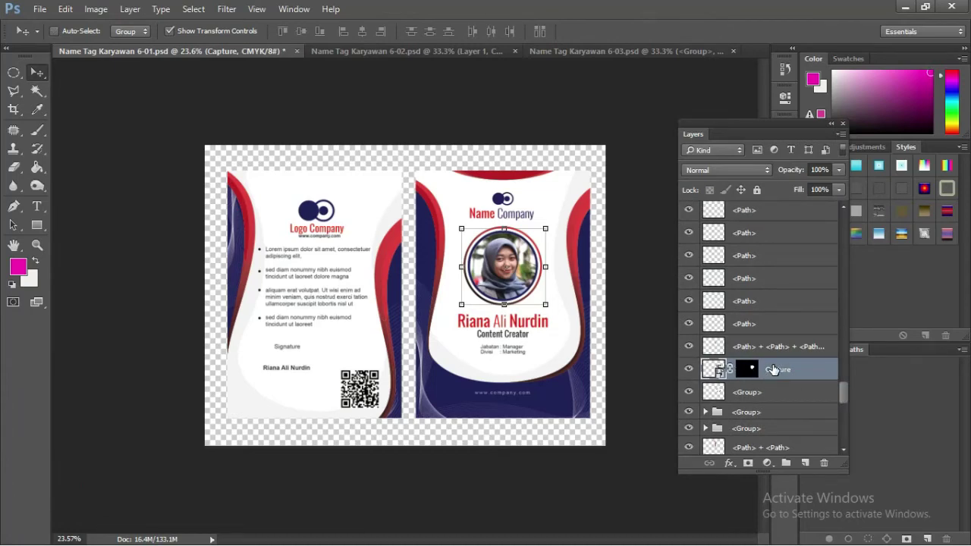
key("ctrl+shift+bracketright")
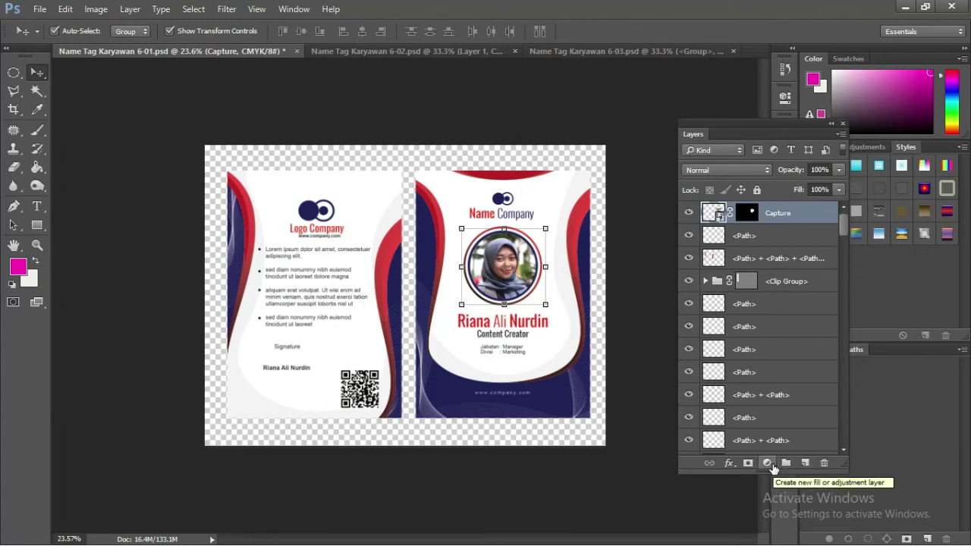
Add a Hue/Saturation adjustment layer below Capture with Hue +9 and Saturation -2
left_click(768, 463)
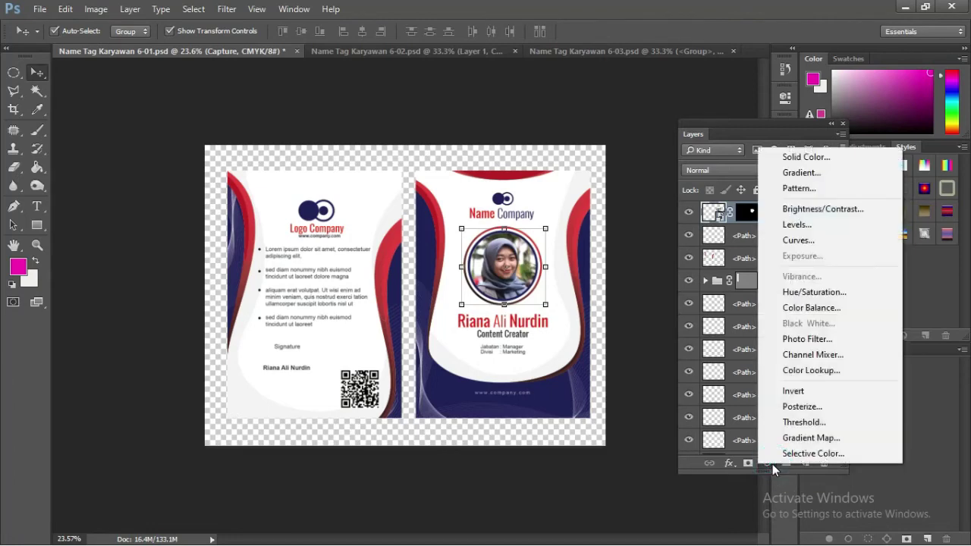
left_click(815, 292)
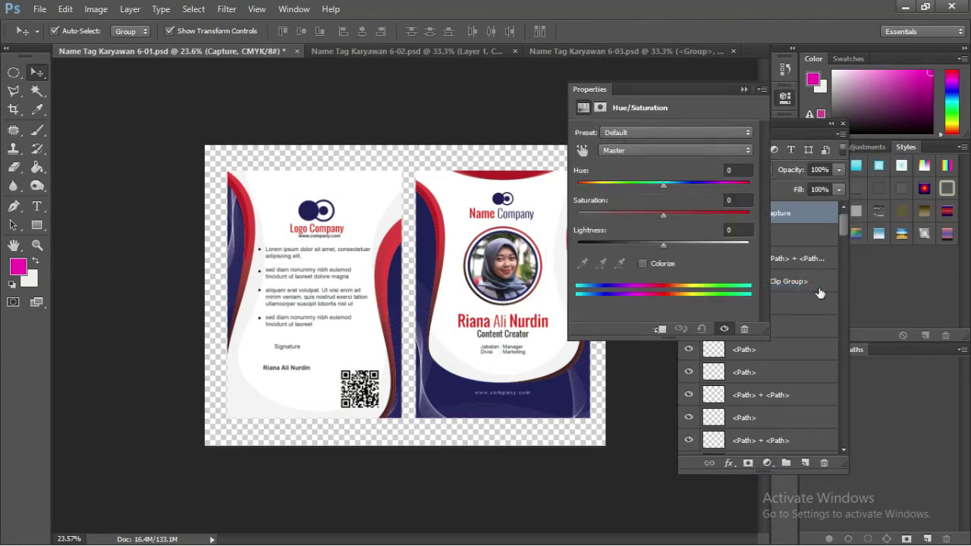
mouse_move(673, 92)
left_mouse_down()
mouse_move(307, 102)
mouse_move(167, 88)
left_mouse_up()
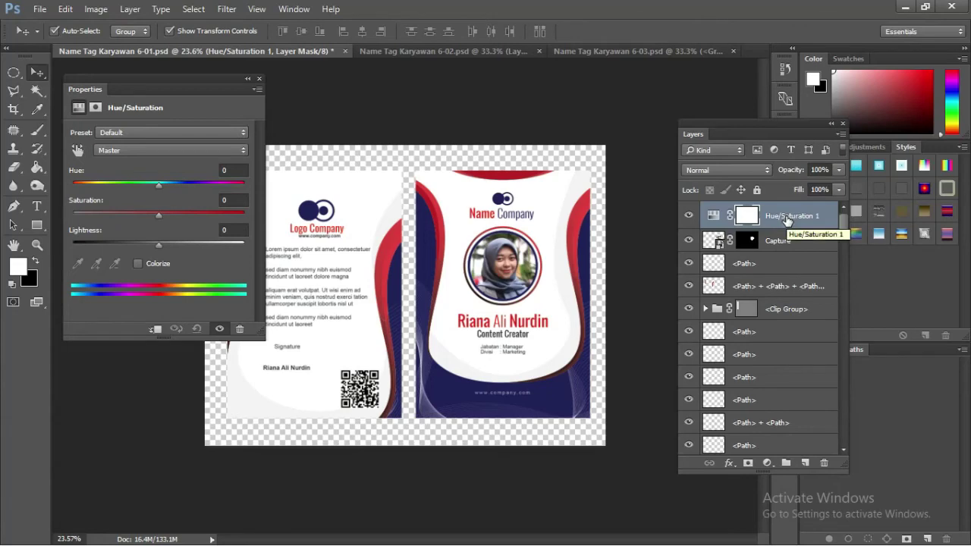
left_click_drag(787, 220, 791, 247)
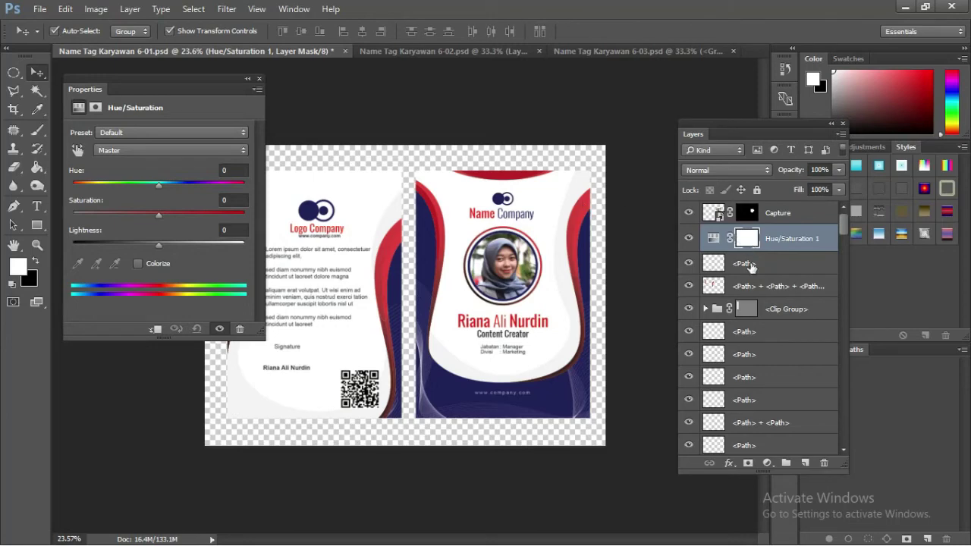
mouse_move(842, 220)
left_mouse_down()
mouse_move(843, 338)
mouse_move(845, 217)
left_mouse_up()
mouse_move(162, 186)
left_mouse_down()
mouse_move(100, 186)
mouse_move(182, 191)
mouse_move(171, 192)
mouse_move(196, 214)
mouse_move(118, 213)
mouse_move(157, 211)
mouse_move(189, 185)
mouse_move(227, 185)
mouse_move(117, 188)
mouse_move(228, 196)
mouse_move(139, 197)
mouse_move(189, 198)
mouse_move(166, 199)
left_mouse_up()
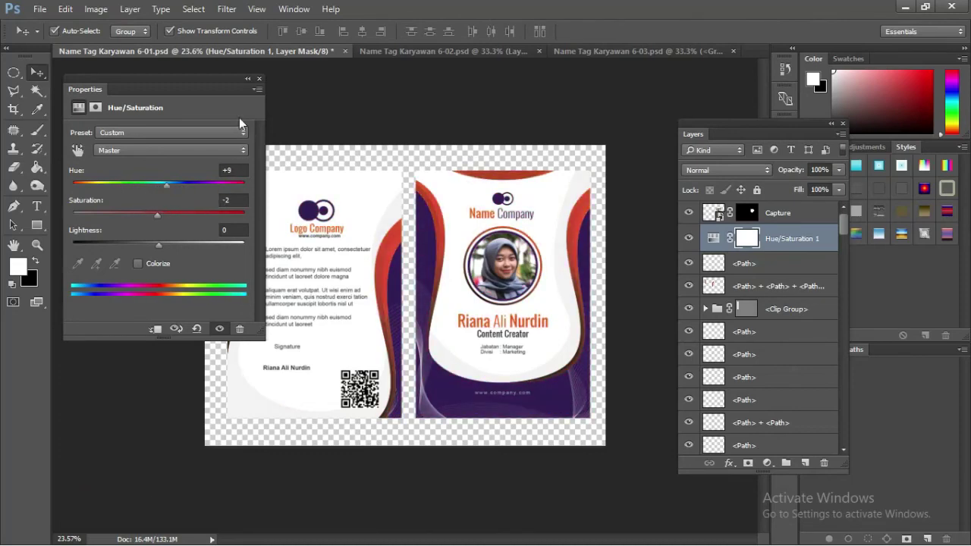
left_click_drag(212, 78, 290, 77)
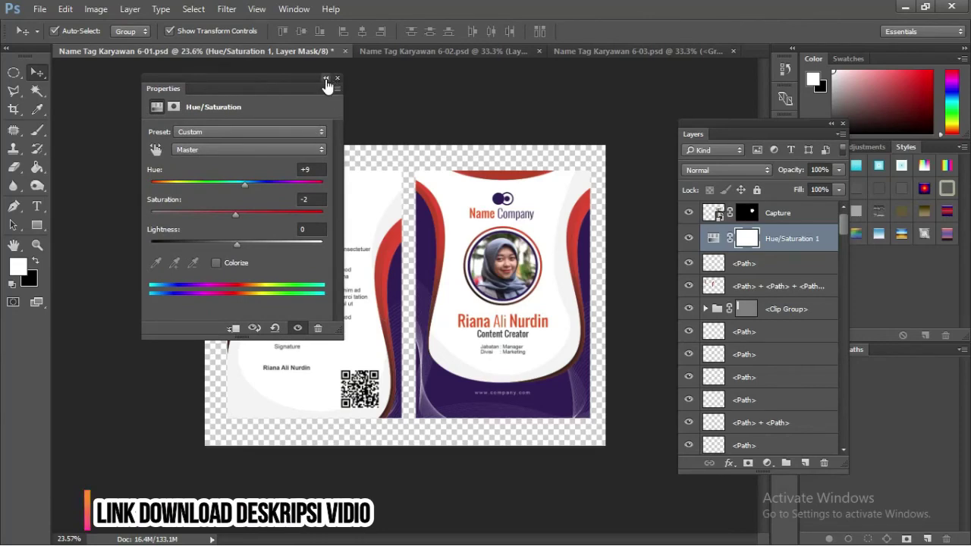
left_click(326, 79)
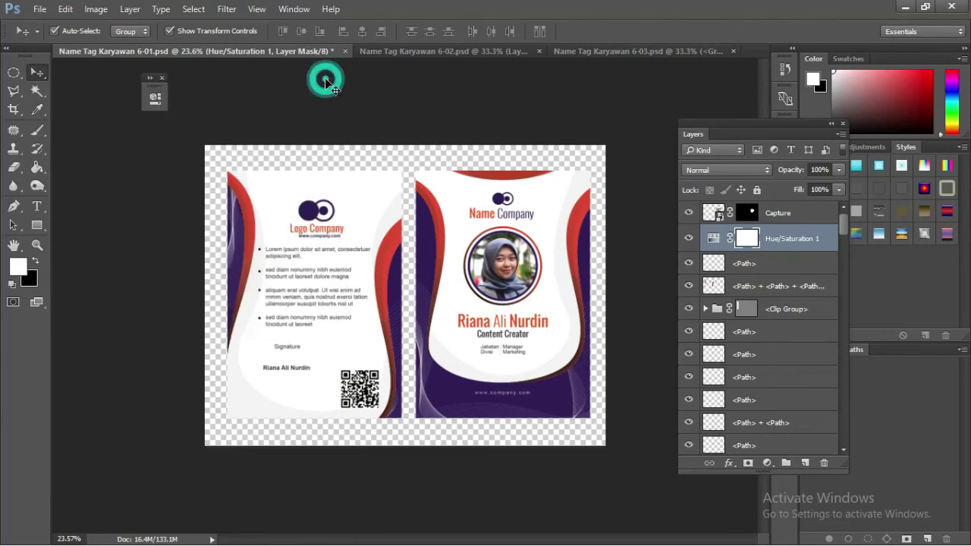
Close the Name Tag Karyawan 6-02, 6-03 and 6-01 documents without saving
left_click(428, 50)
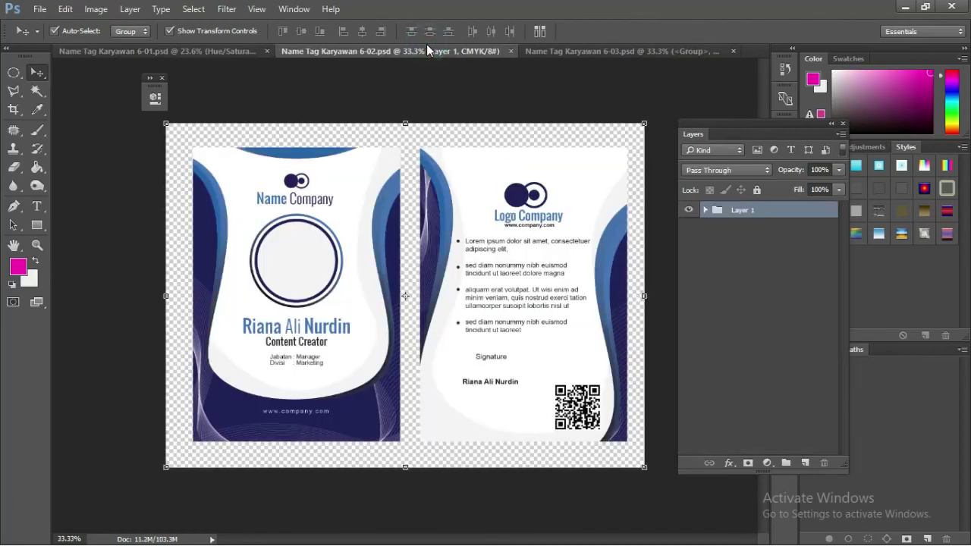
left_click(510, 51)
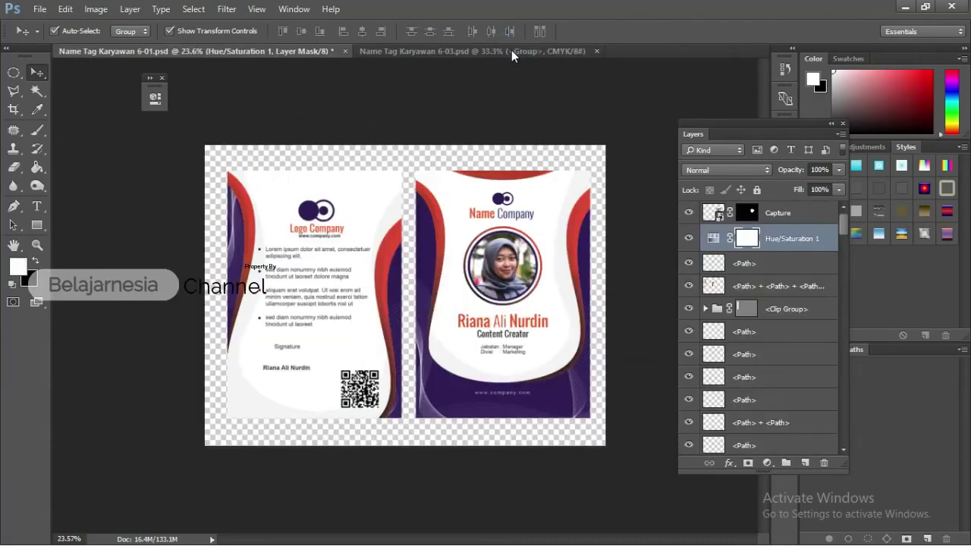
left_click(596, 51)
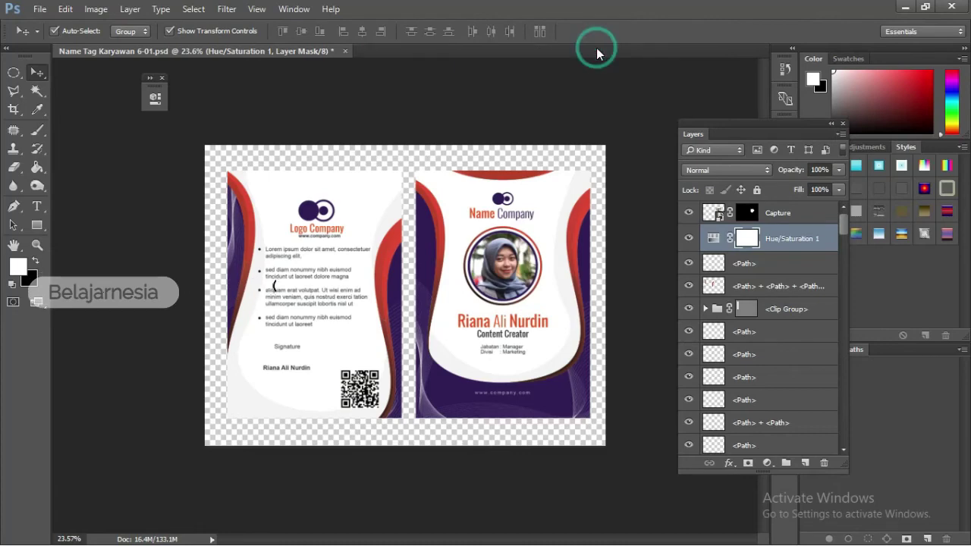
left_click(347, 50)
left_click(491, 220)
Open Name Tag Karyawan 8_Ok-02 and 8_Ok-03 PSDs from File Explorer into Photoshop
key("alt+Tab")
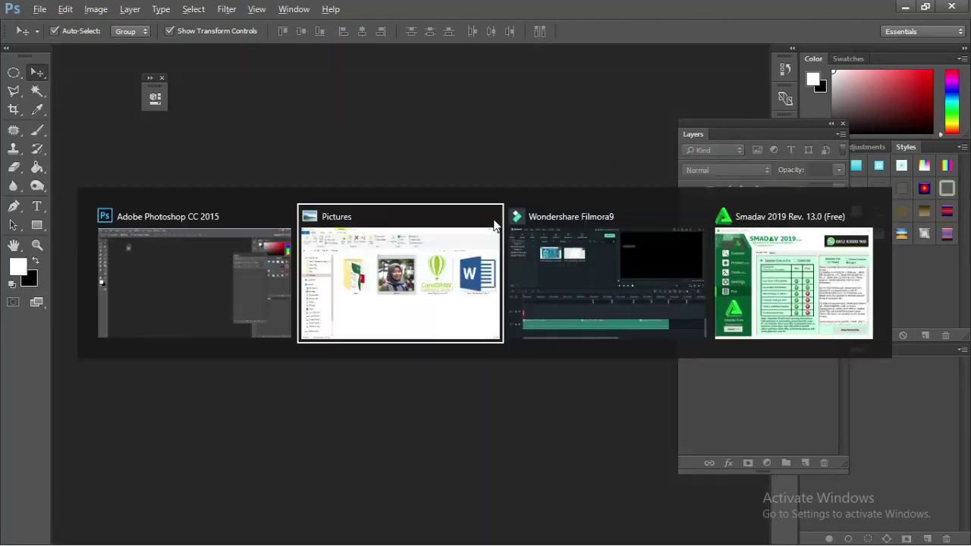
key("alt+Left")
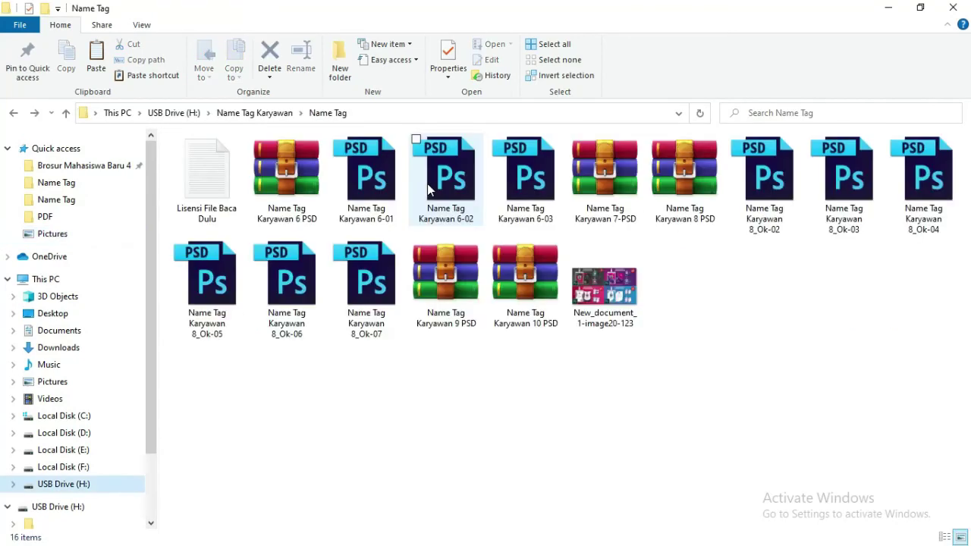
left_click(772, 177)
left_click(848, 178, "ctrl")
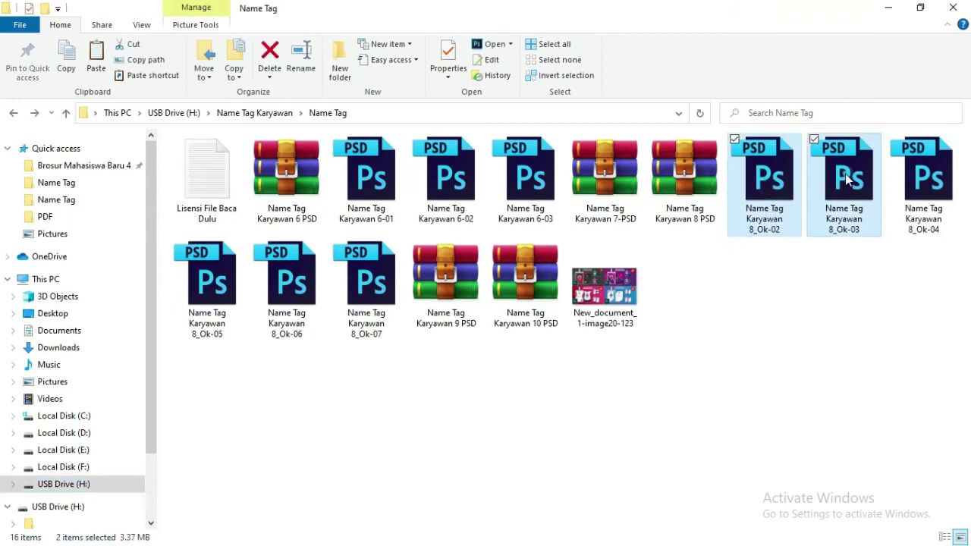
right_click(848, 178)
left_click(850, 188)
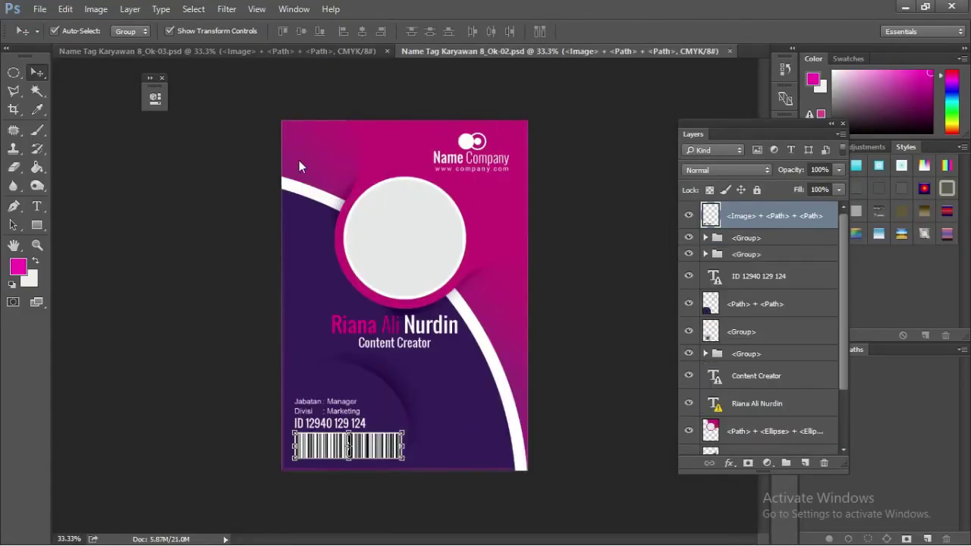
Review the 8_Ok-03 back and 8_Ok-02 front card designs, checking the name text layer
left_click(304, 51)
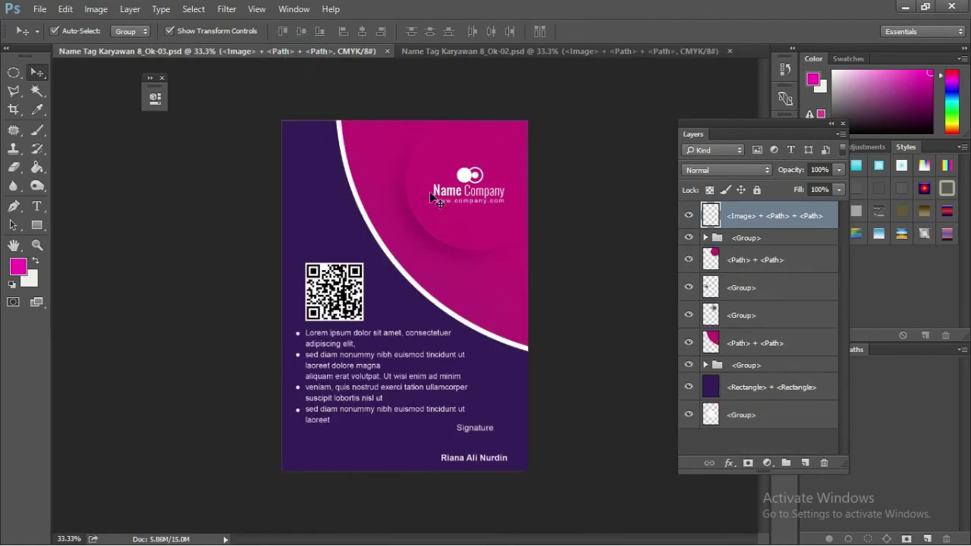
left_click(431, 51)
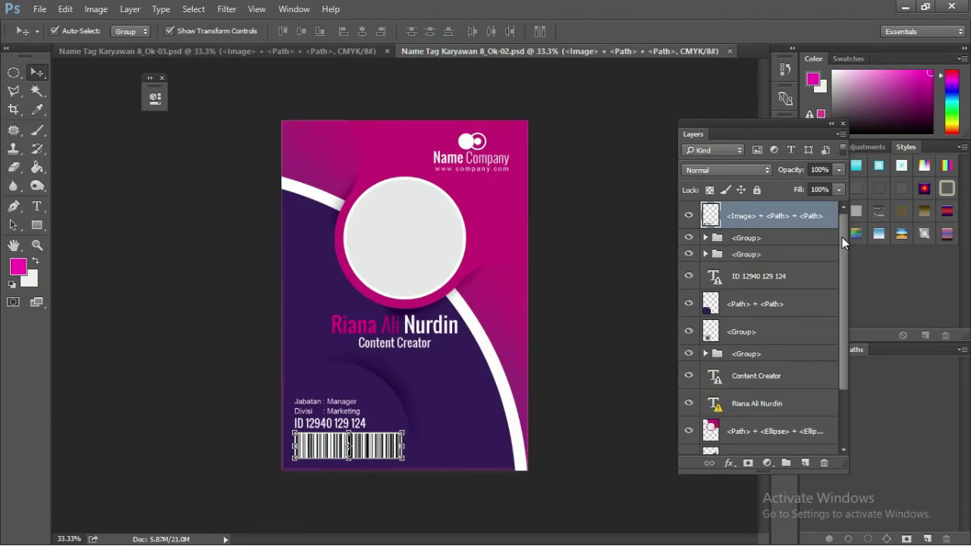
left_click_drag(844, 241, 842, 294)
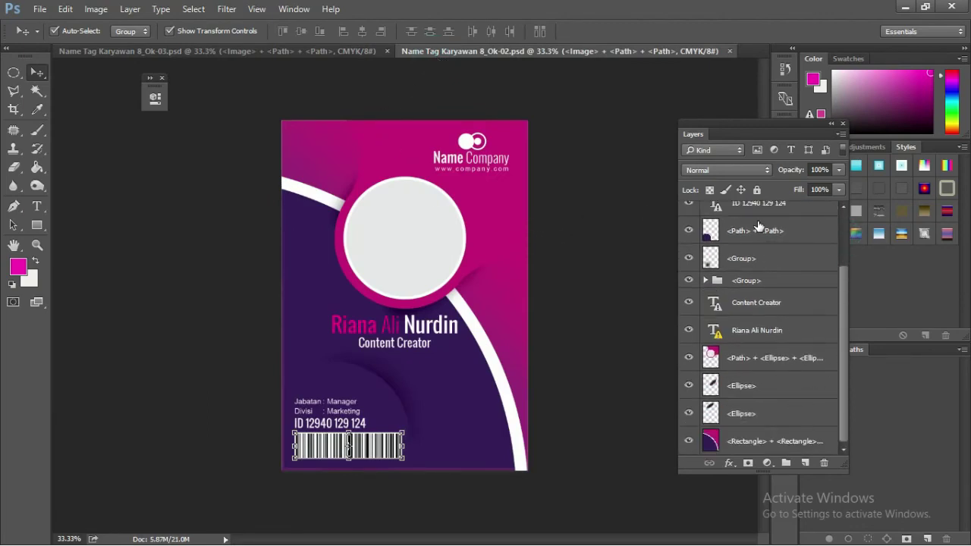
left_click(756, 330)
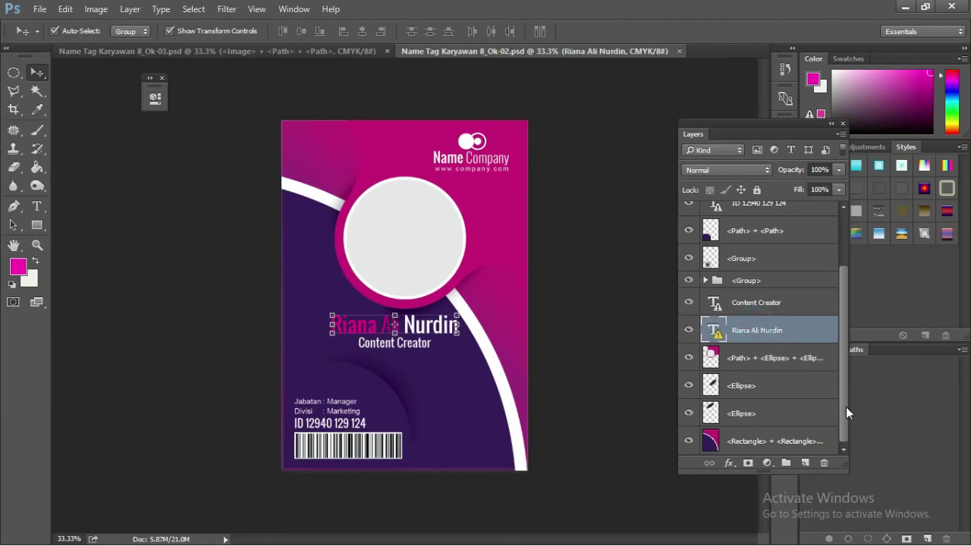
left_click_drag(846, 407, 840, 324)
scroll(747, 340, "down", 1)
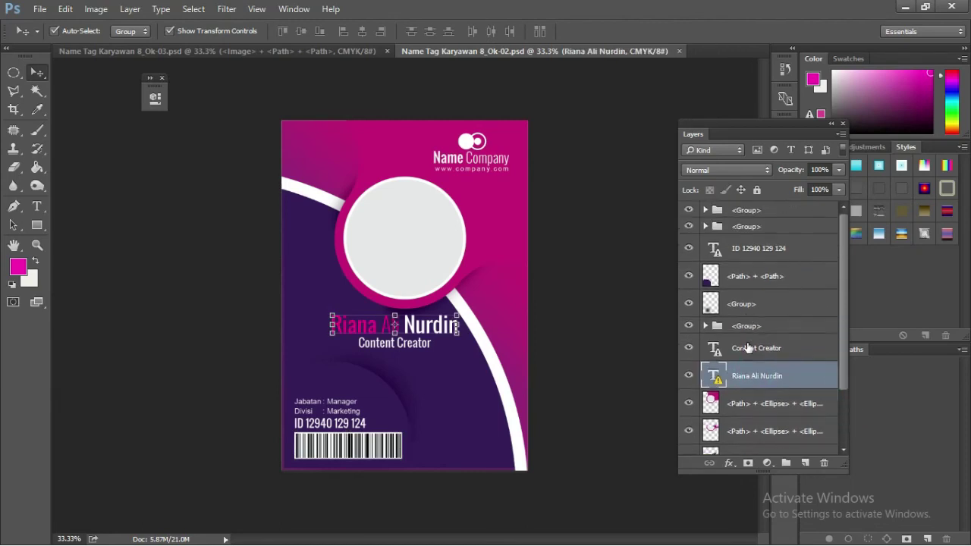
scroll(750, 343, "down", 2)
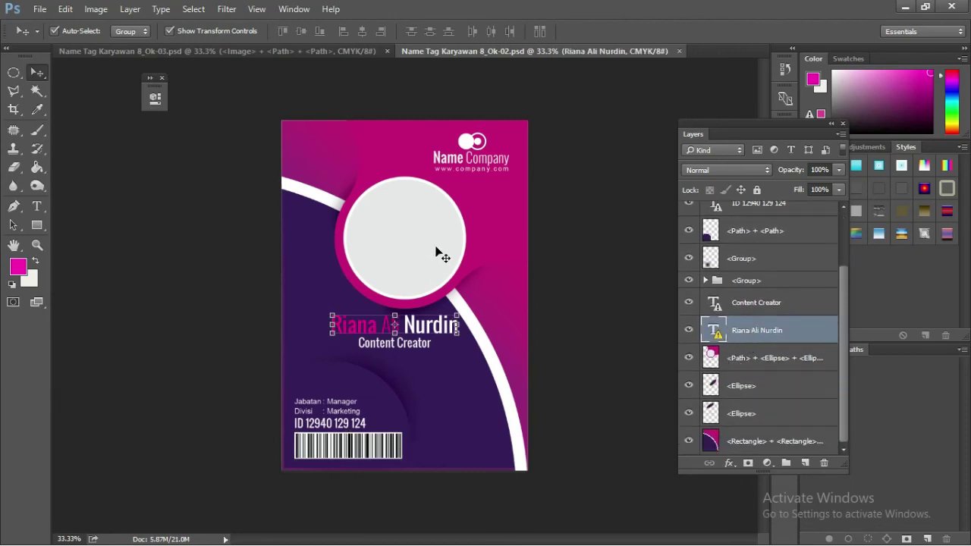
left_click(595, 263)
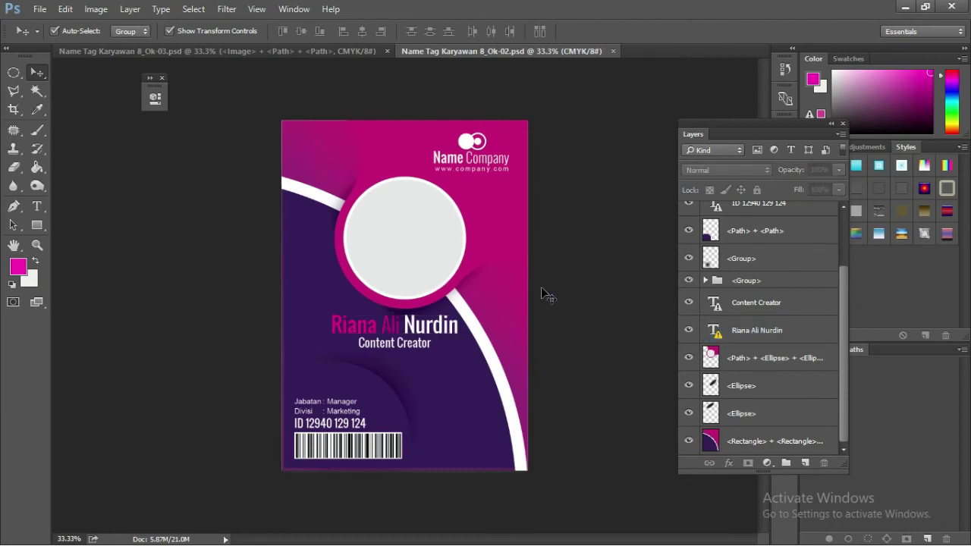
Zoom in on the card's name text, then zoom back out to view the whole ID card
key("z")
left_click(422, 326)
left_click_drag(422, 327, 383, 332)
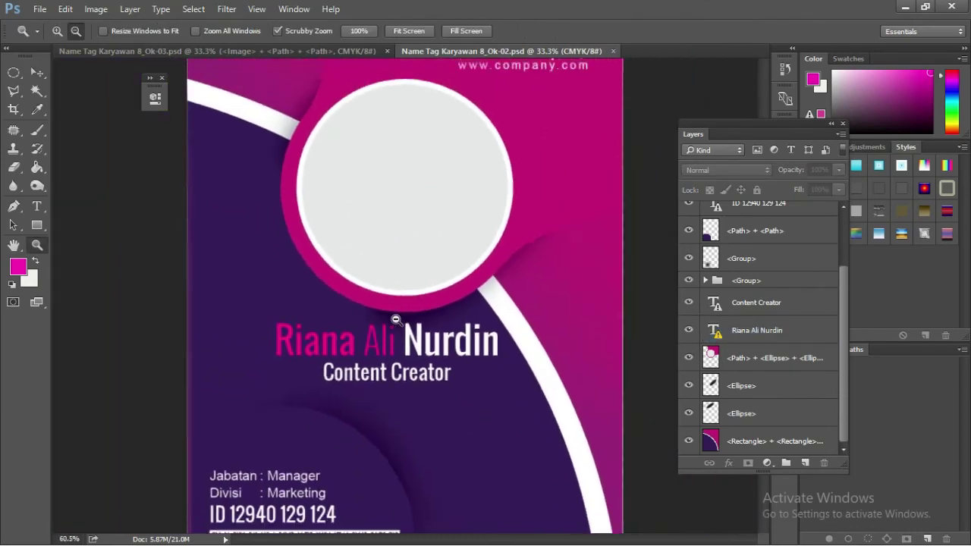
key("v")
left_click(383, 332)
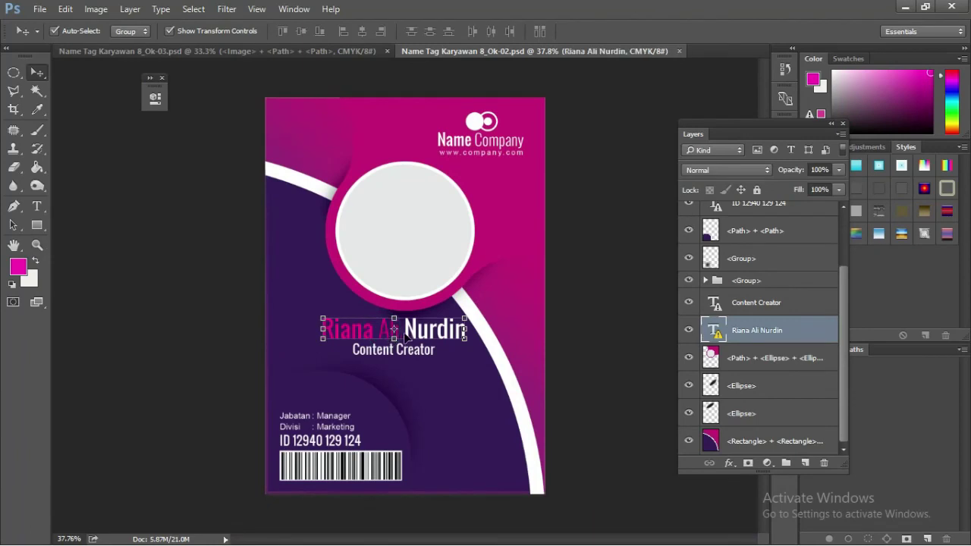
left_click(598, 229)
key("z")
mouse_move(592, 229)
left_mouse_down()
mouse_move(531, 231)
mouse_move(549, 227)
left_mouse_up()
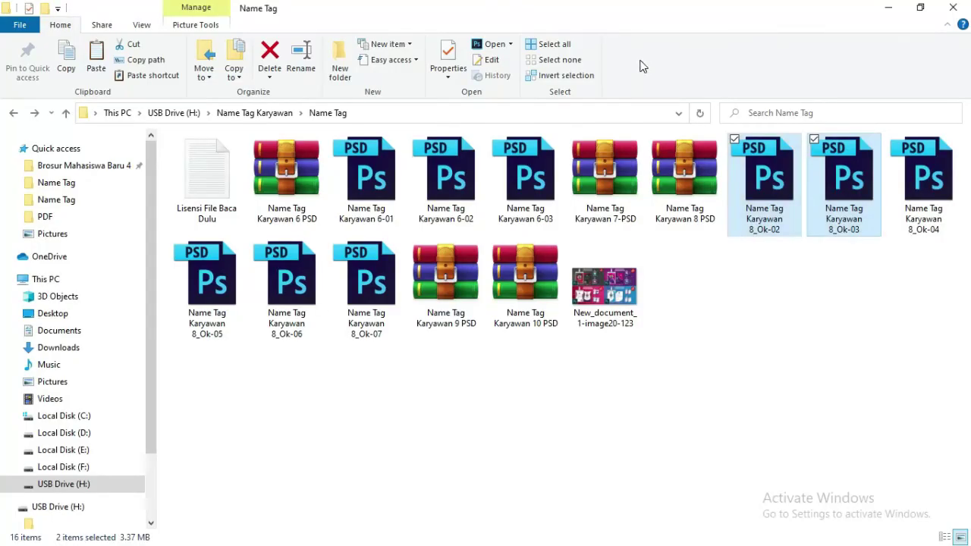
Select the Name Tag Karyawan 7-PSD, 8 PSD, 10 PSD, 9 PSD and 6 PSD archives together
left_click(630, 182)
left_click(683, 183, "ctrl")
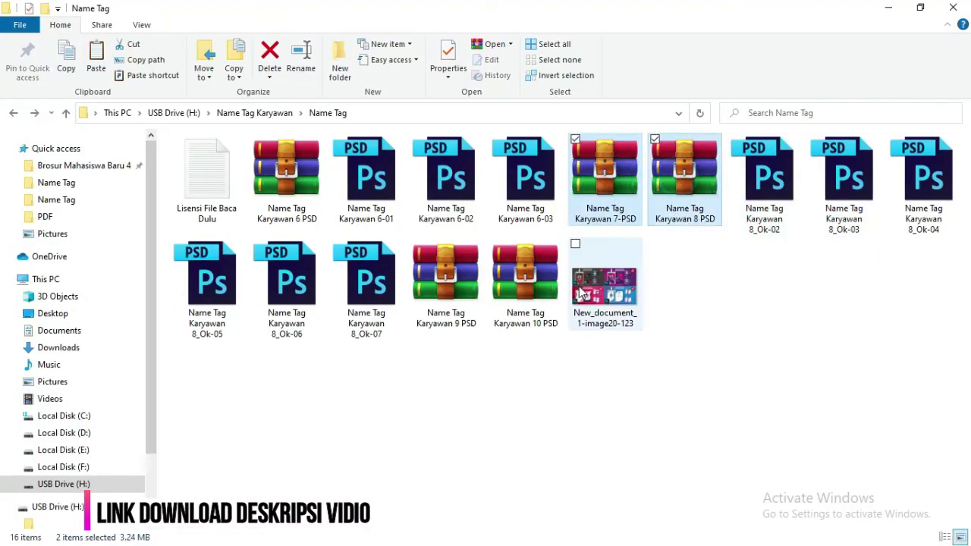
left_click(531, 273, "ctrl")
left_click(455, 275, "ctrl")
left_click(291, 186, "ctrl")
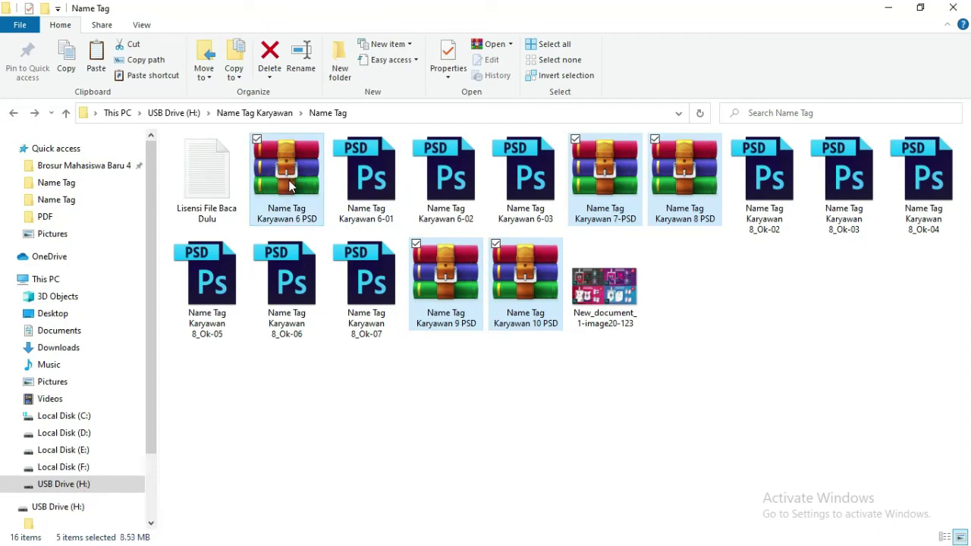